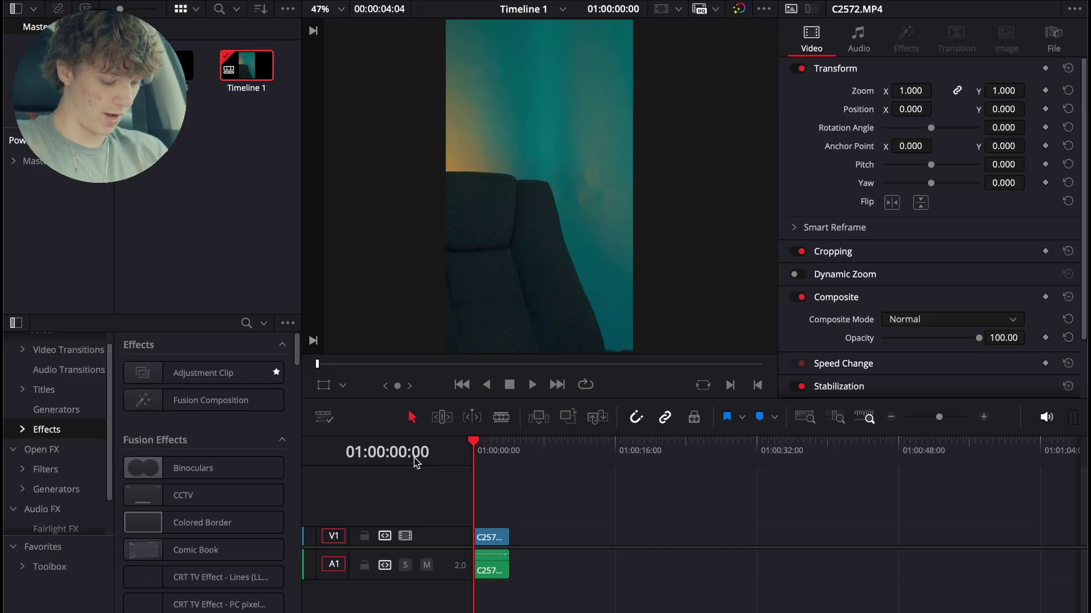
Drop a Text+ title onto track V2 above the C2572.MP4 clip.
left_click(489, 537)
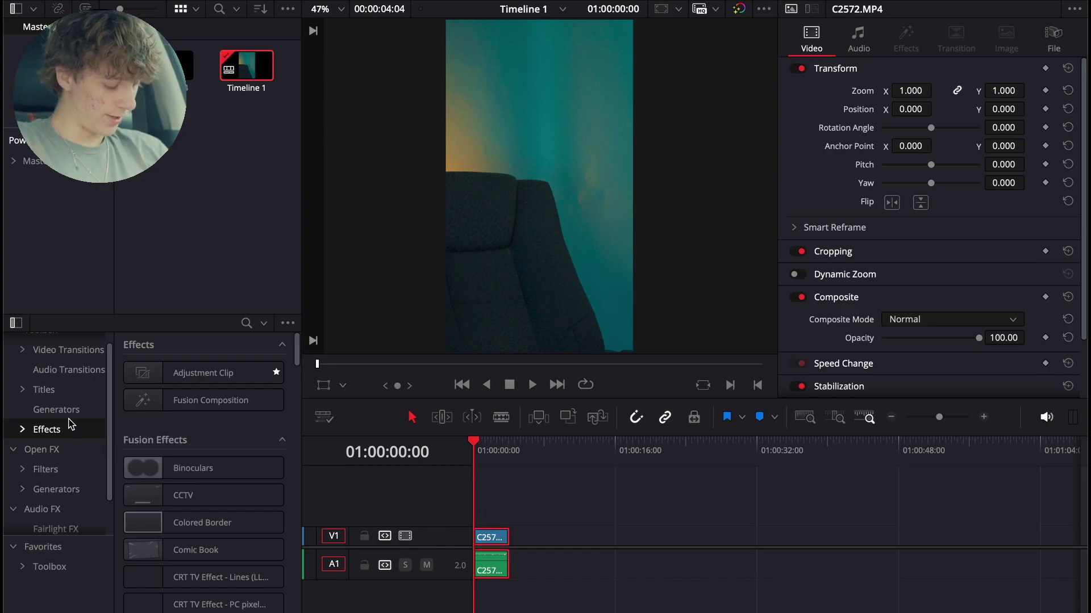
left_click(45, 390)
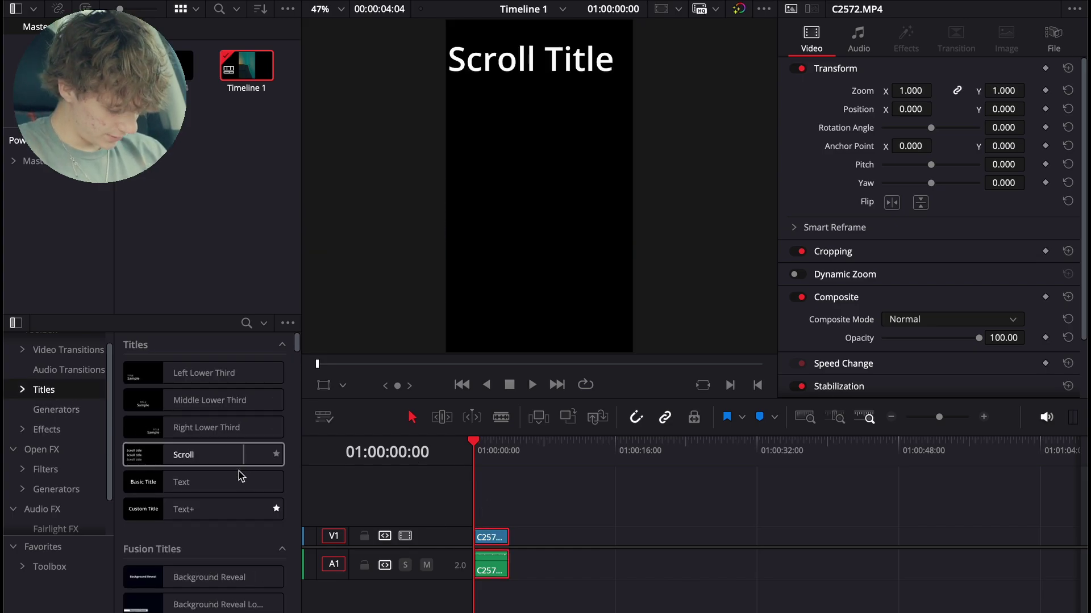
left_click_drag(267, 509, 507, 518)
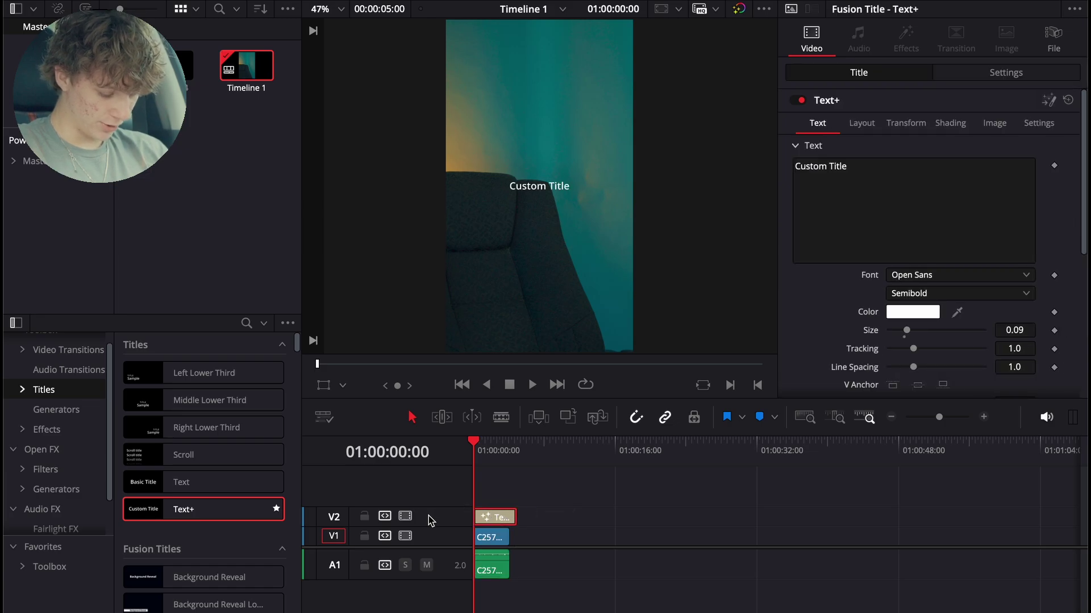
Trim the title's end to line up with the clip's end, then select the title.
left_click(984, 416)
left_click_drag(645, 516, 611, 516)
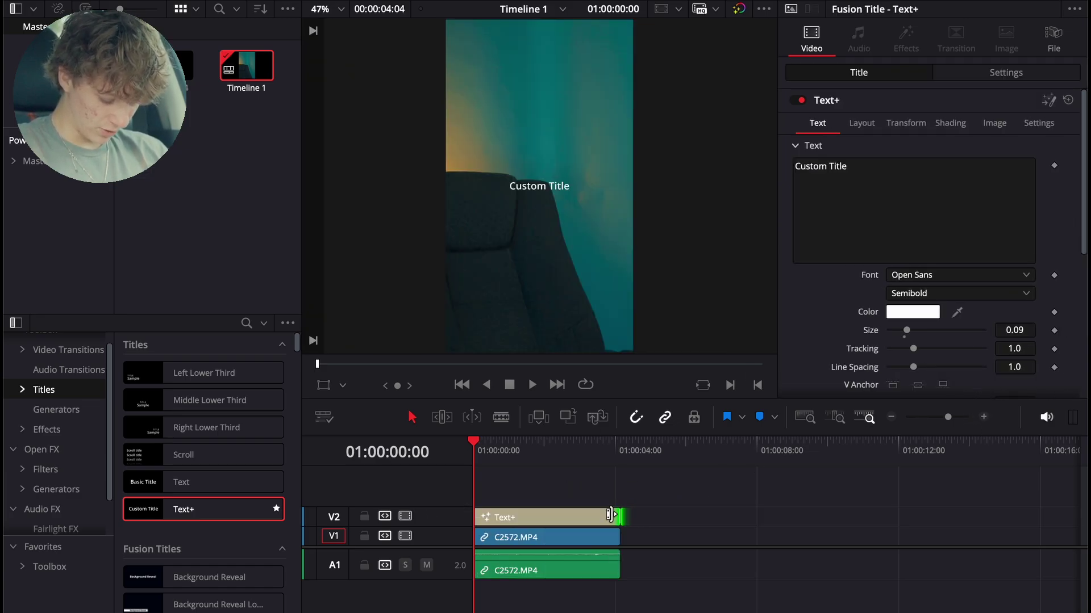
left_click(622, 446)
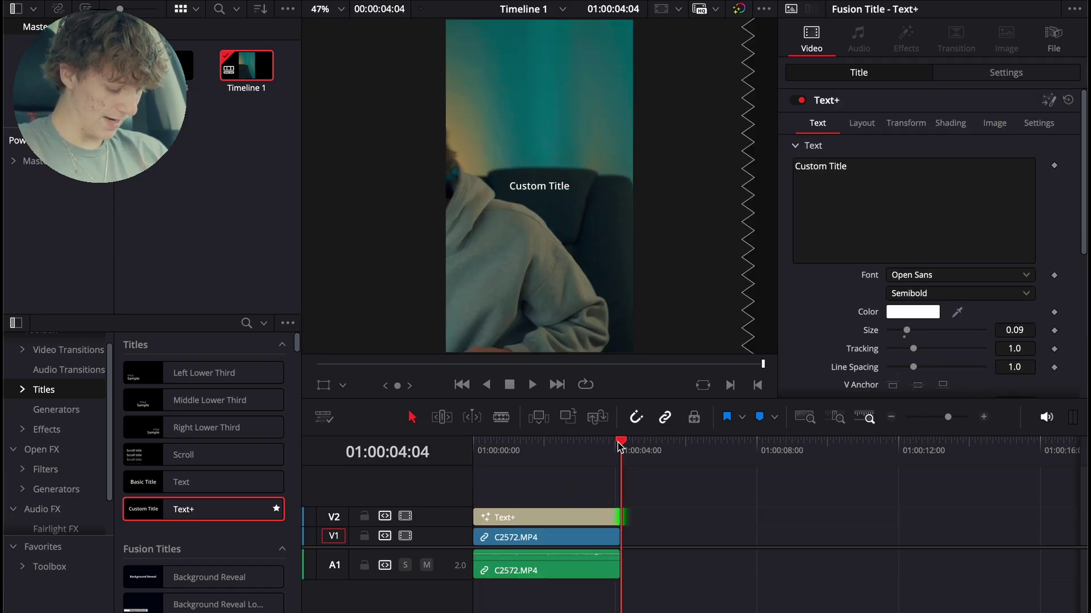
key("Home")
left_click(514, 519)
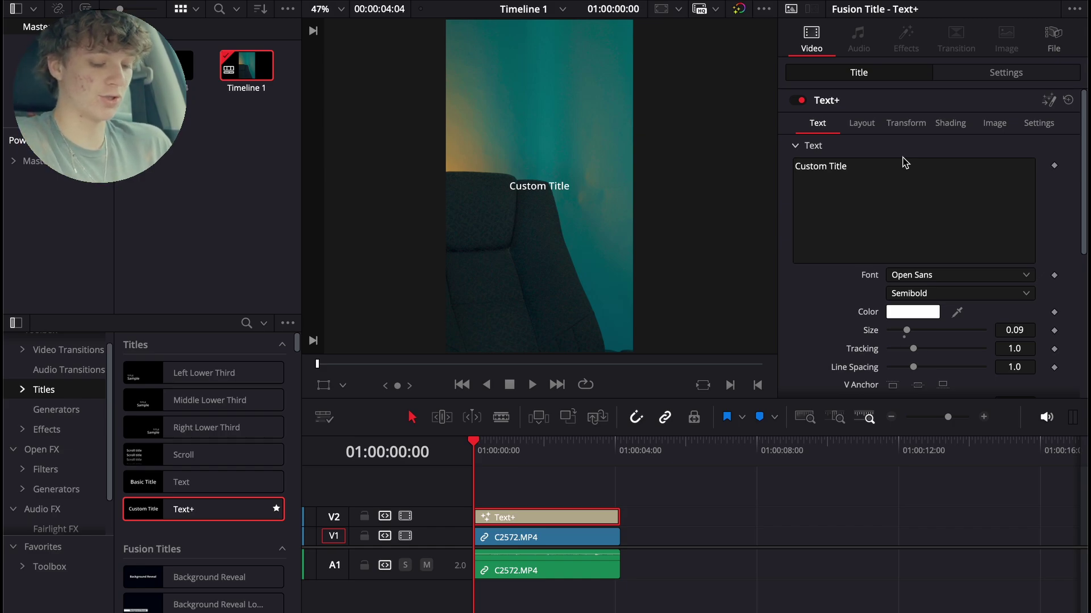
Replace the placeholder with 'FLOATING TEXT' in the Gotham Ultra Italic font.
left_click(875, 169)
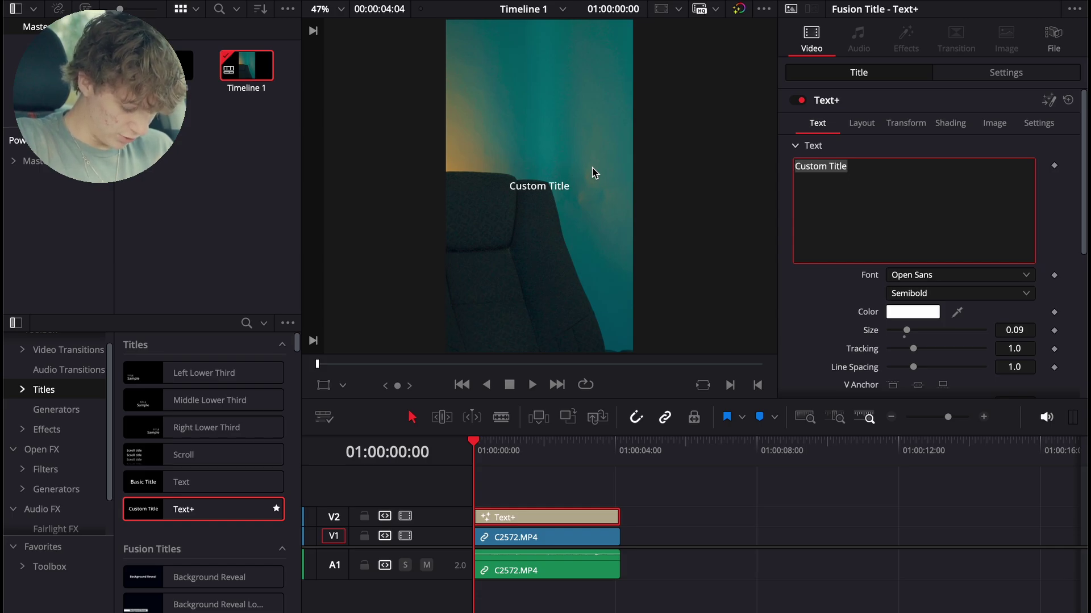
type("FLOATING TEXT")
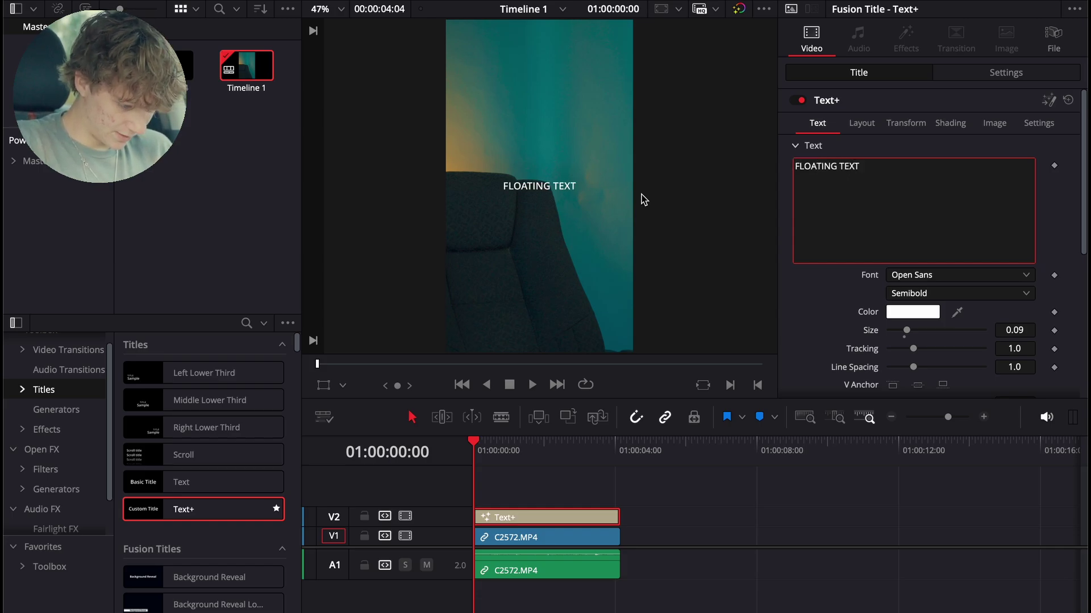
left_click(964, 276)
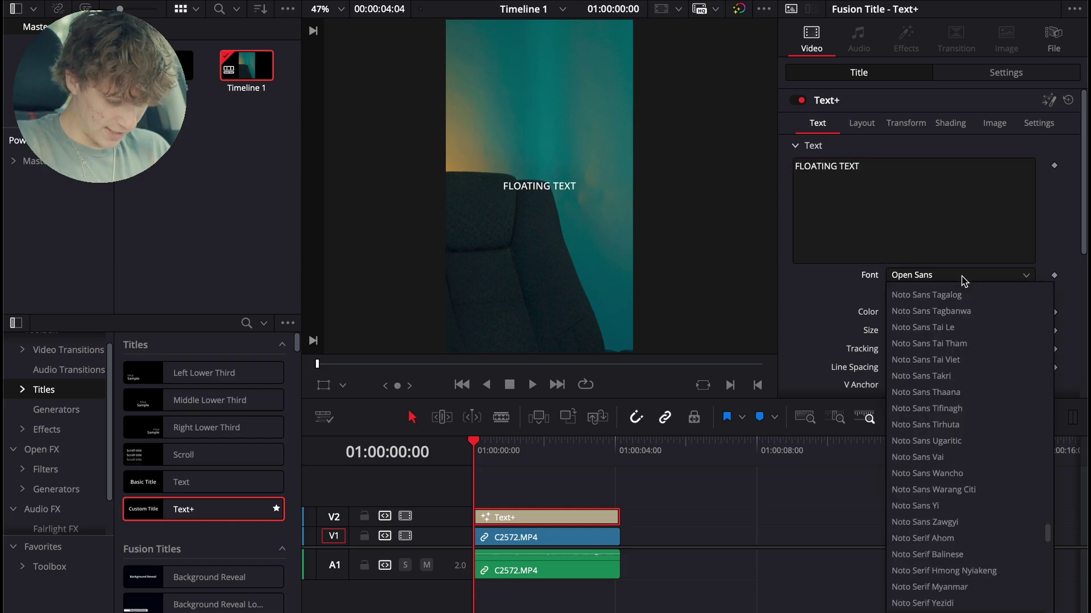
type("gotham ultra")
key("Return")
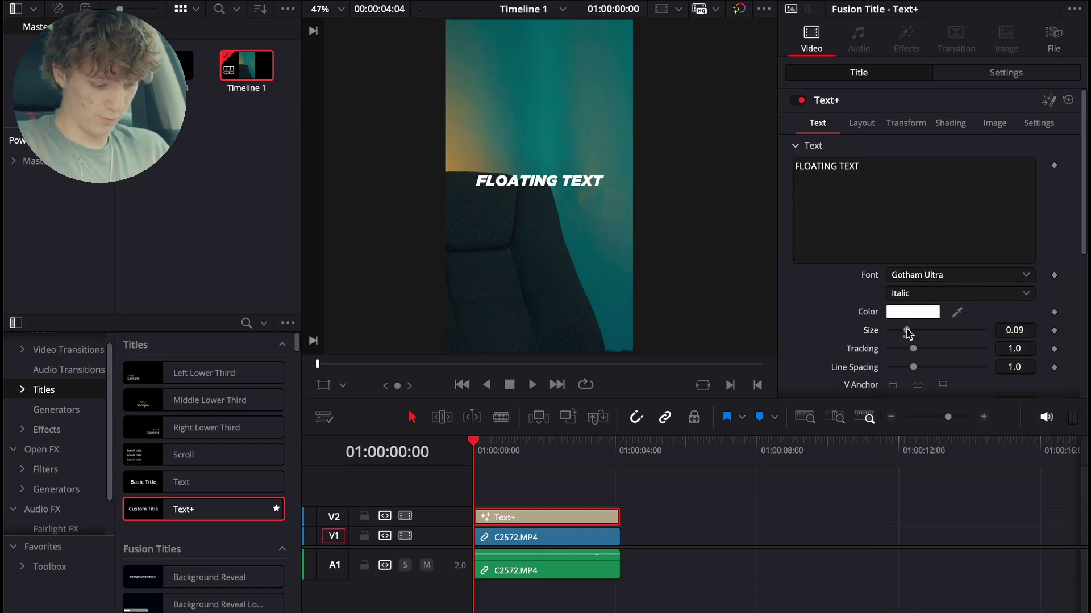
Enlarge the text to size 0.1102, split it onto two lines, and lower Center Y to 0.439.
left_click_drag(907, 332, 911, 331)
left_click(840, 165)
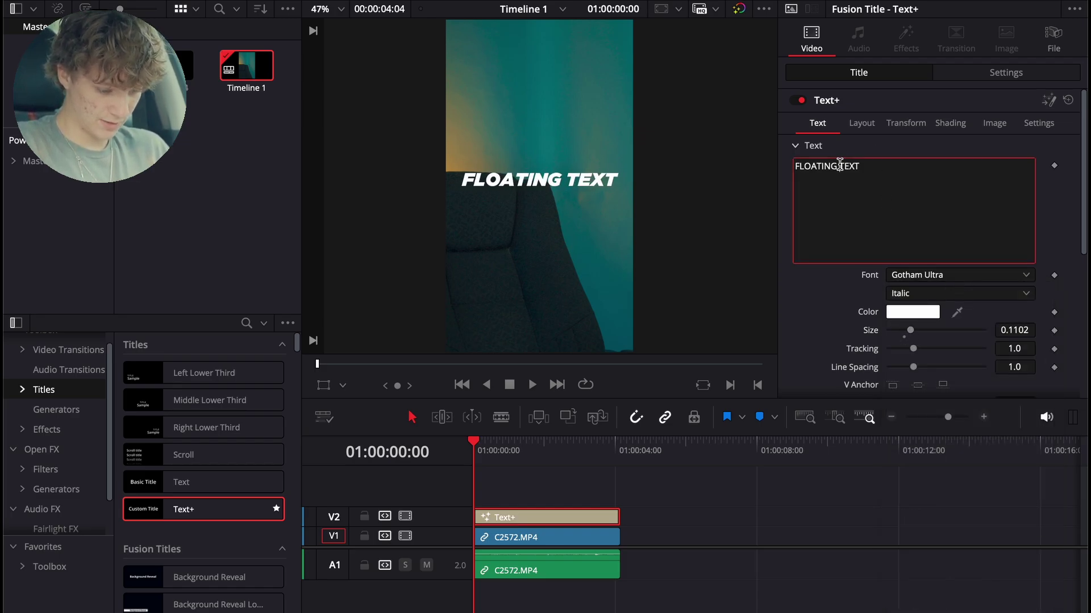
key("Return")
left_click(861, 123)
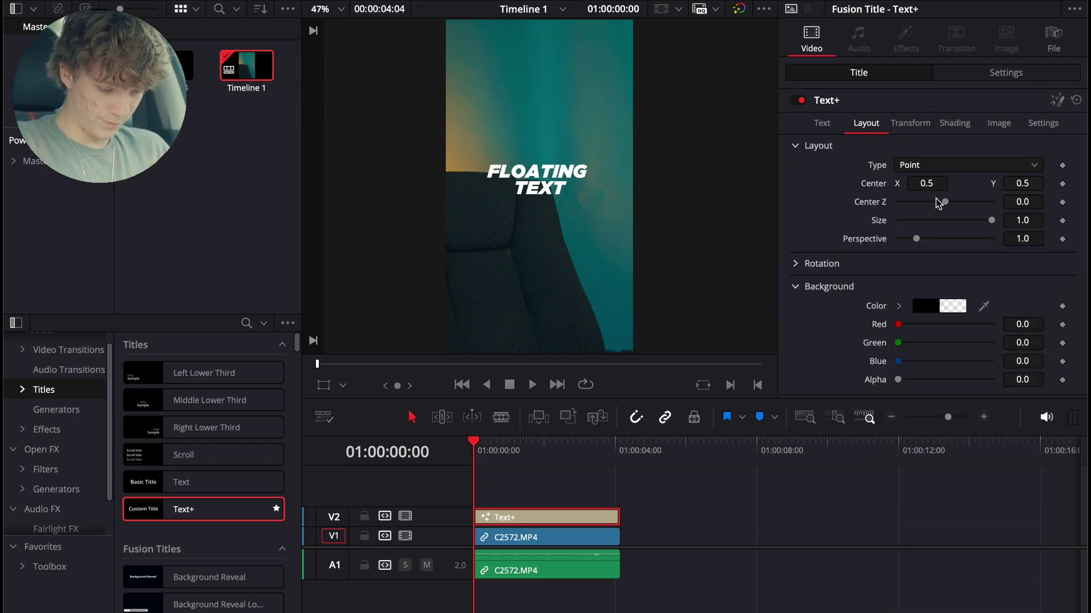
left_click(821, 123)
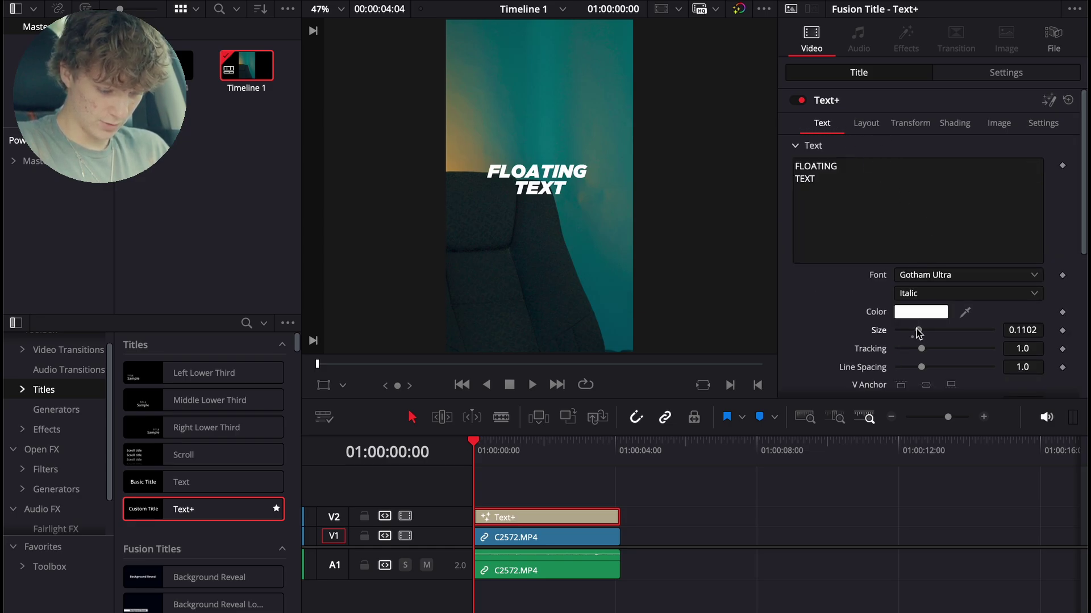
left_click_drag(918, 333, 932, 332)
left_click(866, 122)
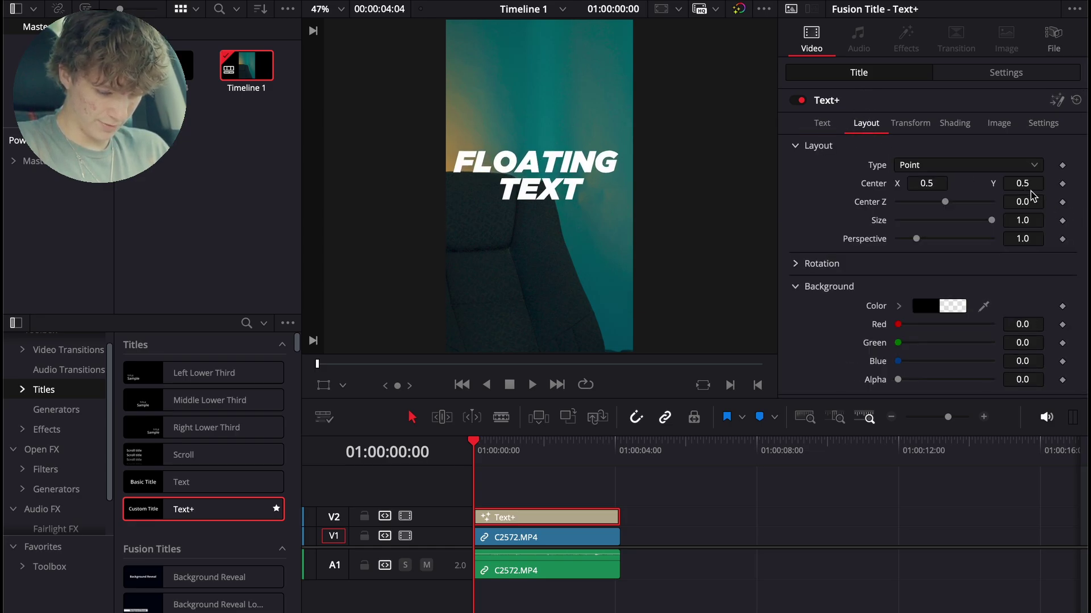
mouse_move(1031, 192)
left_mouse_down()
mouse_move(1011, 192)
mouse_move(1024, 192)
left_mouse_up()
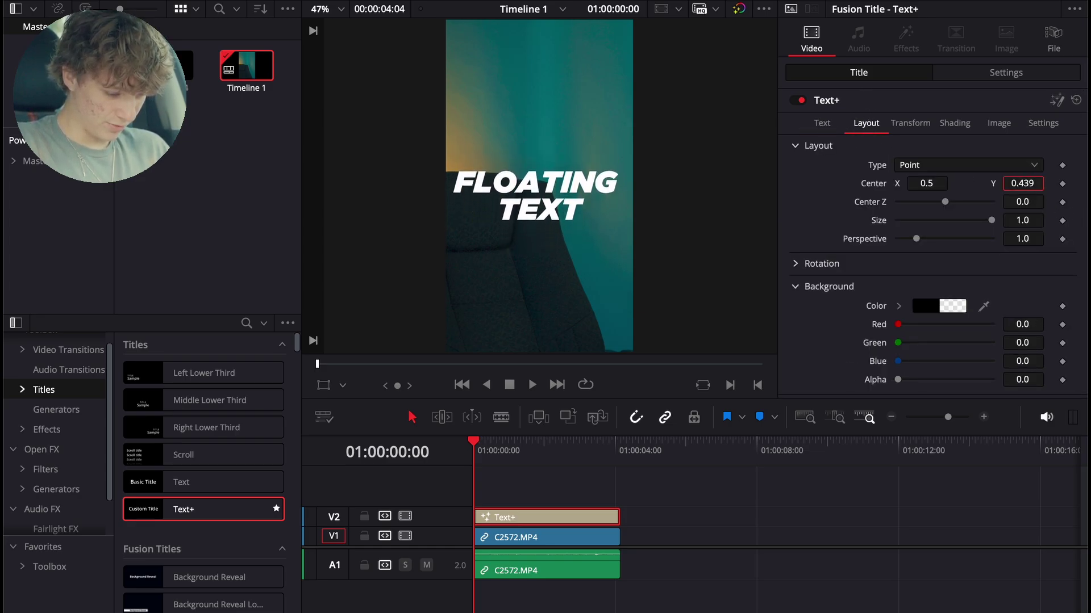
Enable the second shading element as an outline with thickness 0.1.
left_click(954, 123)
left_click(921, 165)
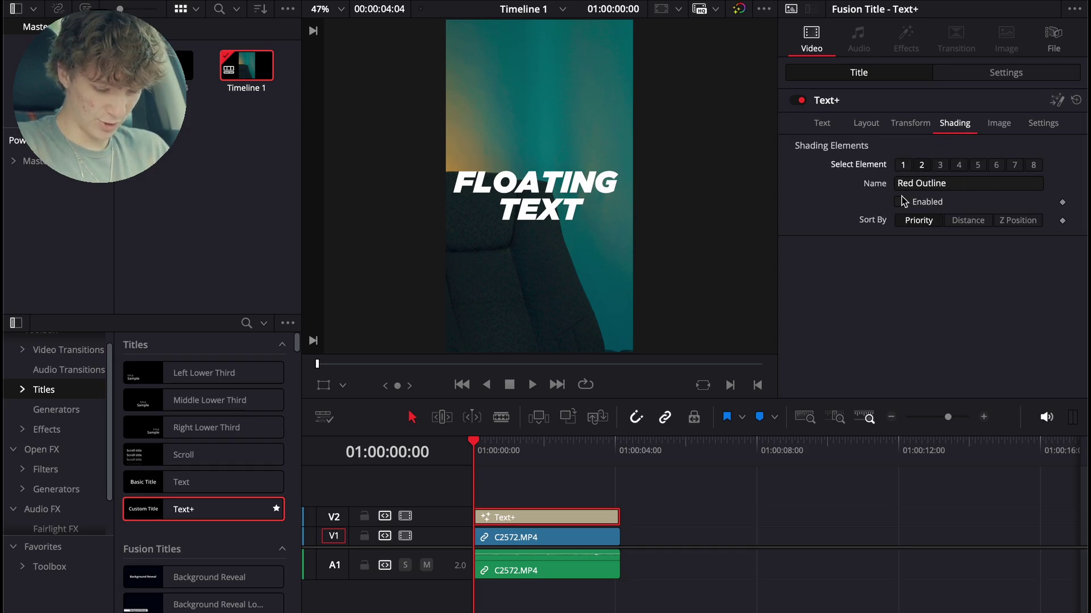
left_click(900, 202)
left_click_drag(916, 320, 1000, 319)
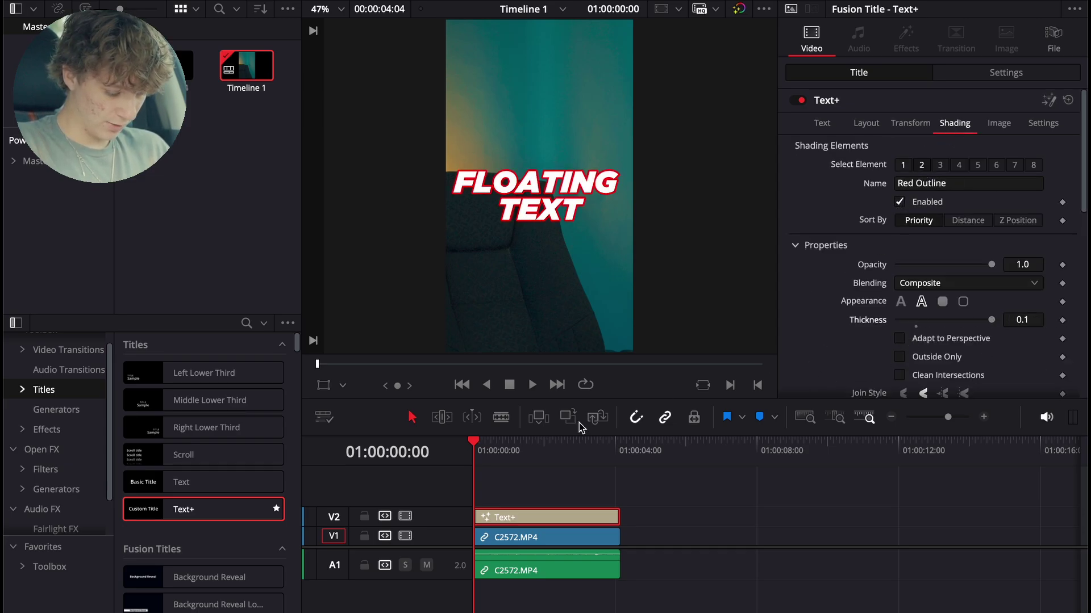
Make the outline black and bring the title into the Fusion page.
scroll(840, 258, "down", 5)
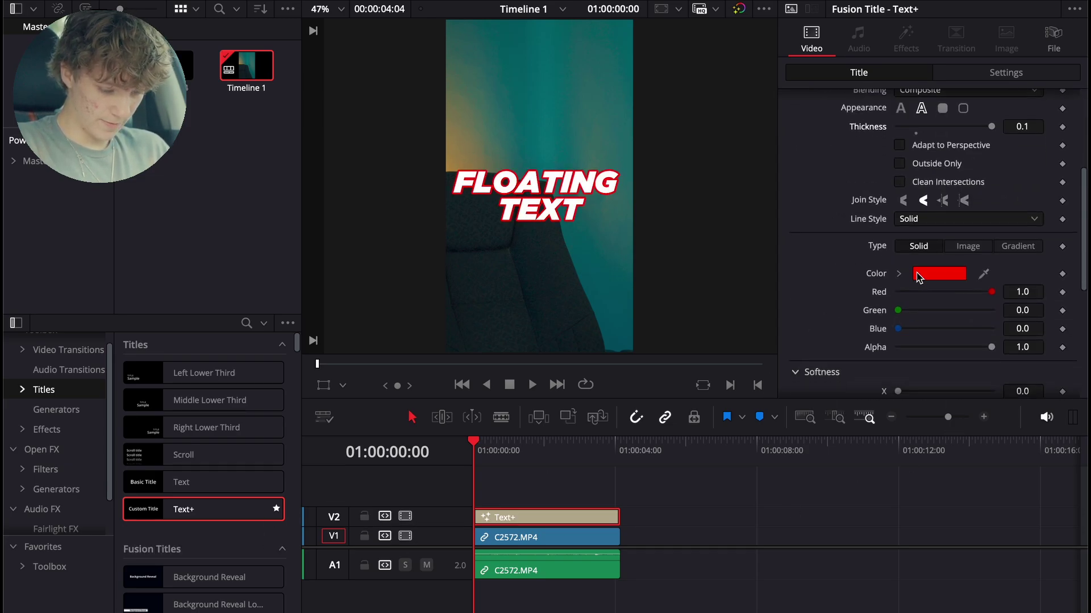
left_click(918, 275)
left_click_drag(136, 514, 222, 513)
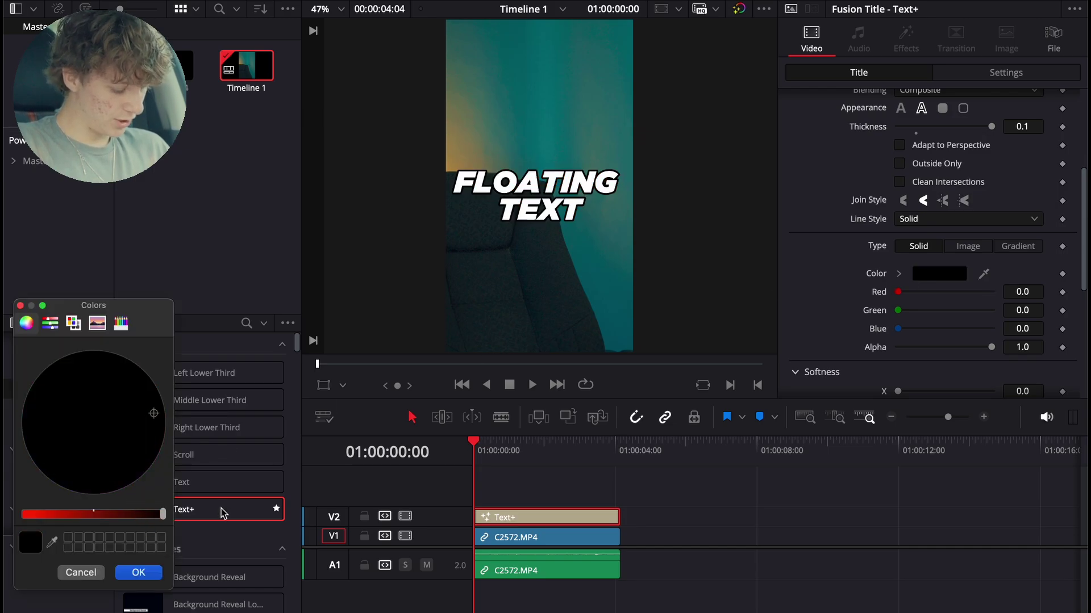
left_click(138, 573)
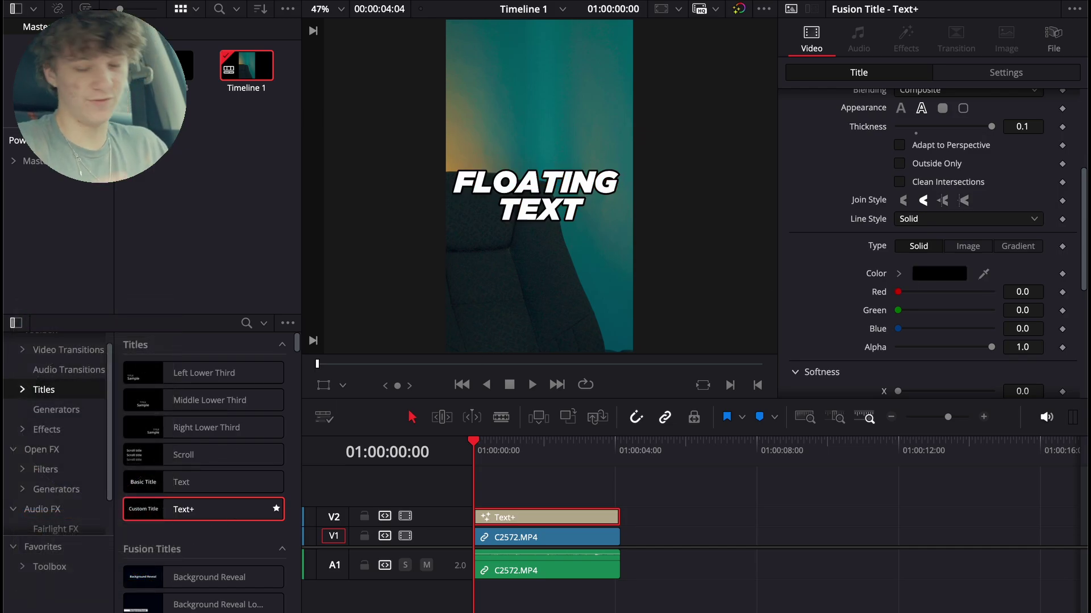
key("shift+5")
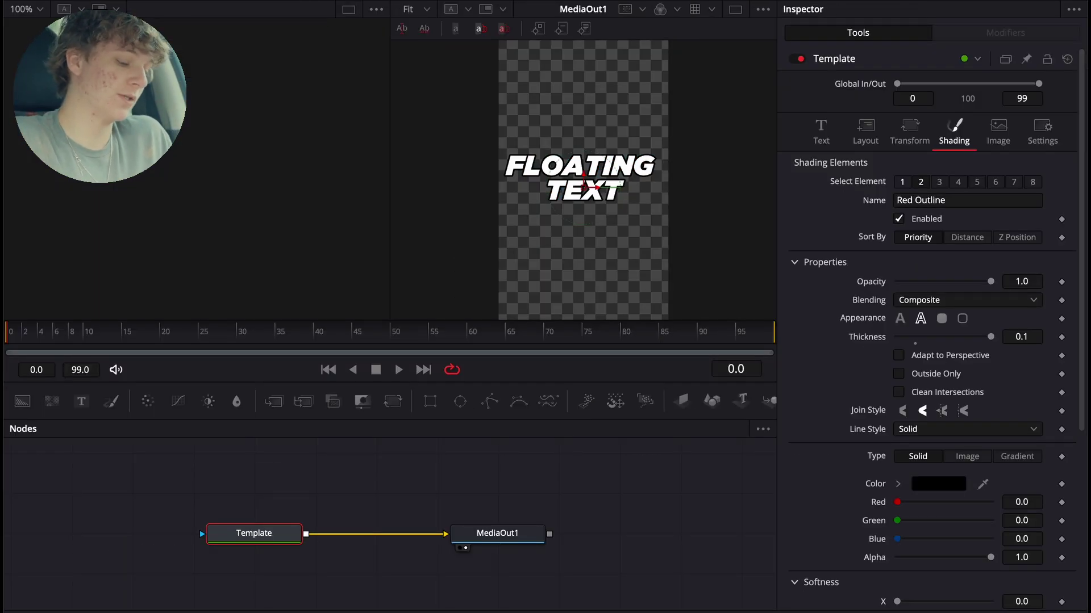
Insert a Glow node after the Template node and set Glow Size to 37.
scroll(190, 534, "down", 2)
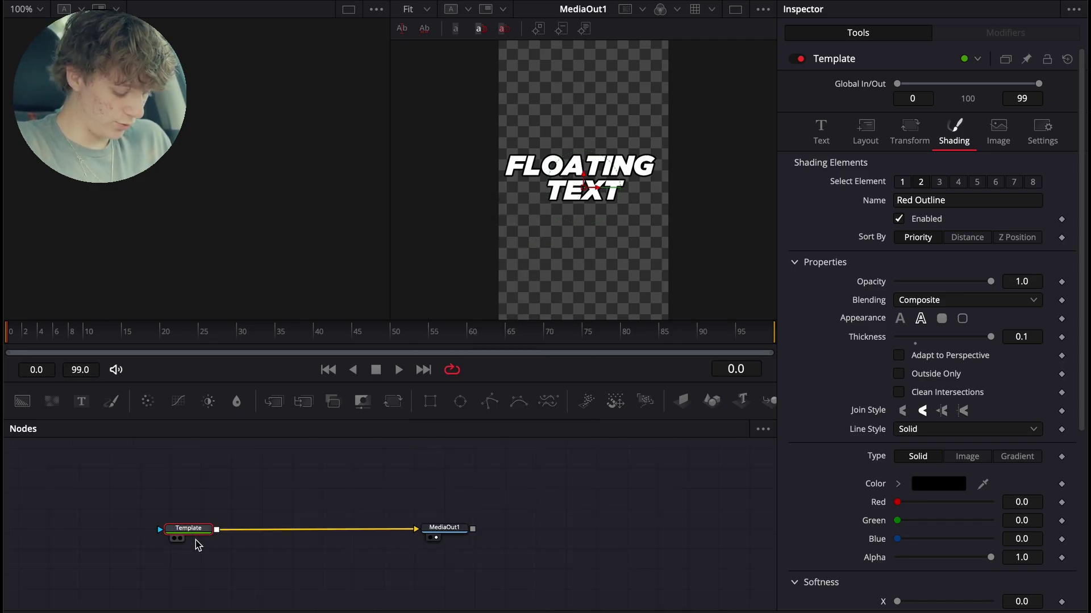
key("shift+space")
type("glow")
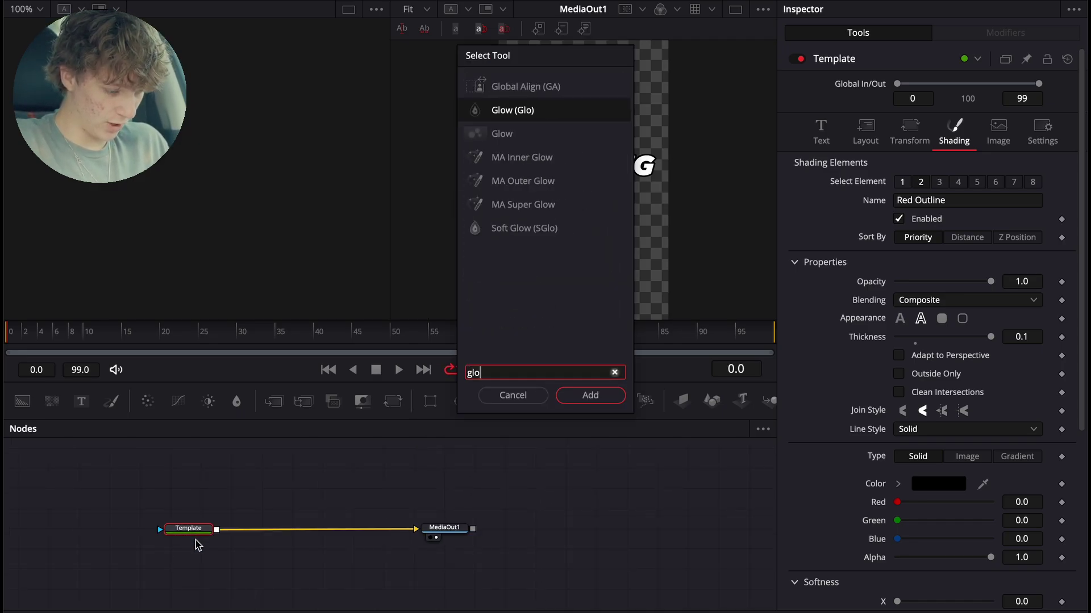
key("Return")
left_click_drag(906, 178, 952, 200)
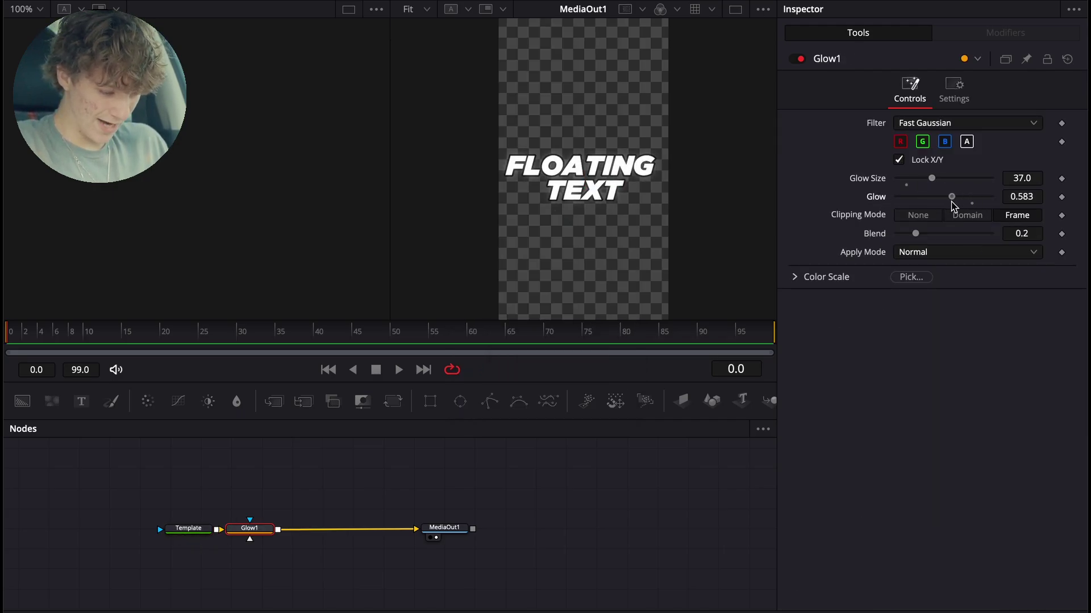
Add a Drop Shadow after Glow1 with strength 0.961, blur 0.181 and drop distance 0.0063.
key("shift+space")
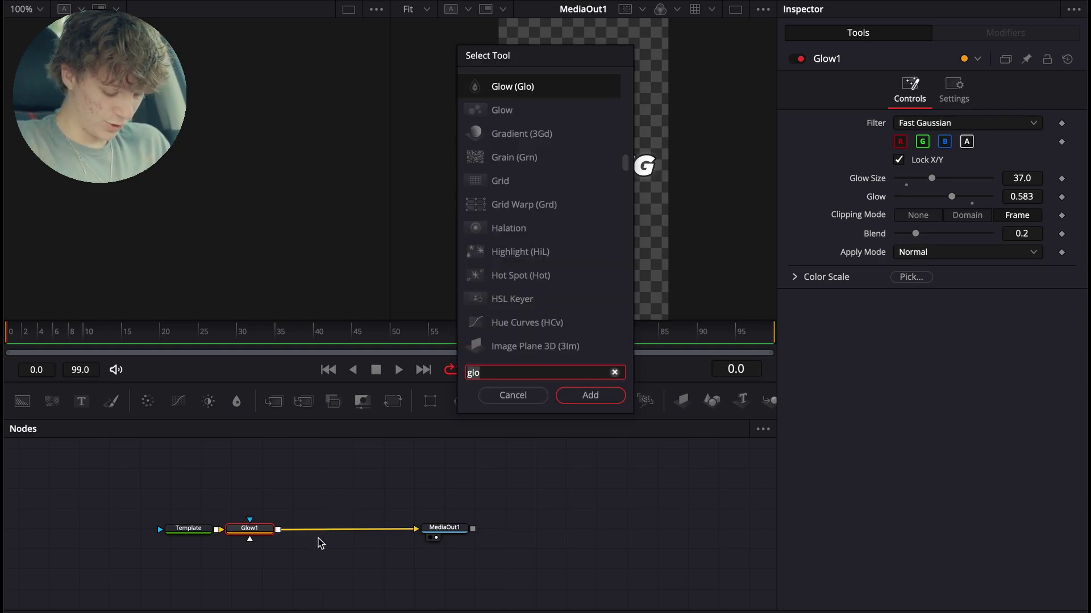
type("drop")
key("Up")
key("Up")
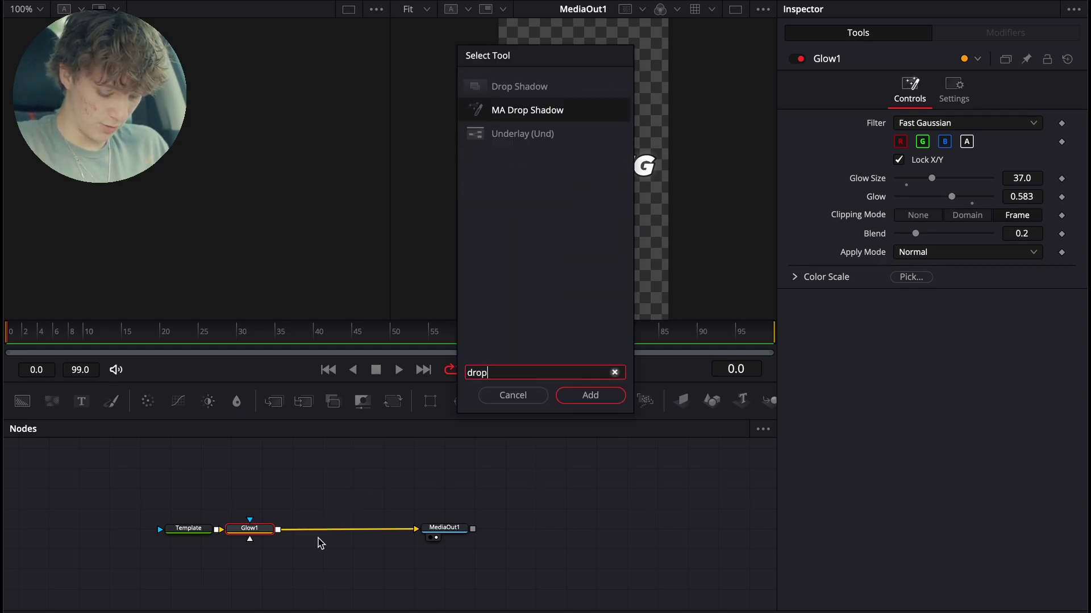
key("Return")
left_click_drag(946, 121, 987, 122)
left_click_drag(948, 178, 902, 162)
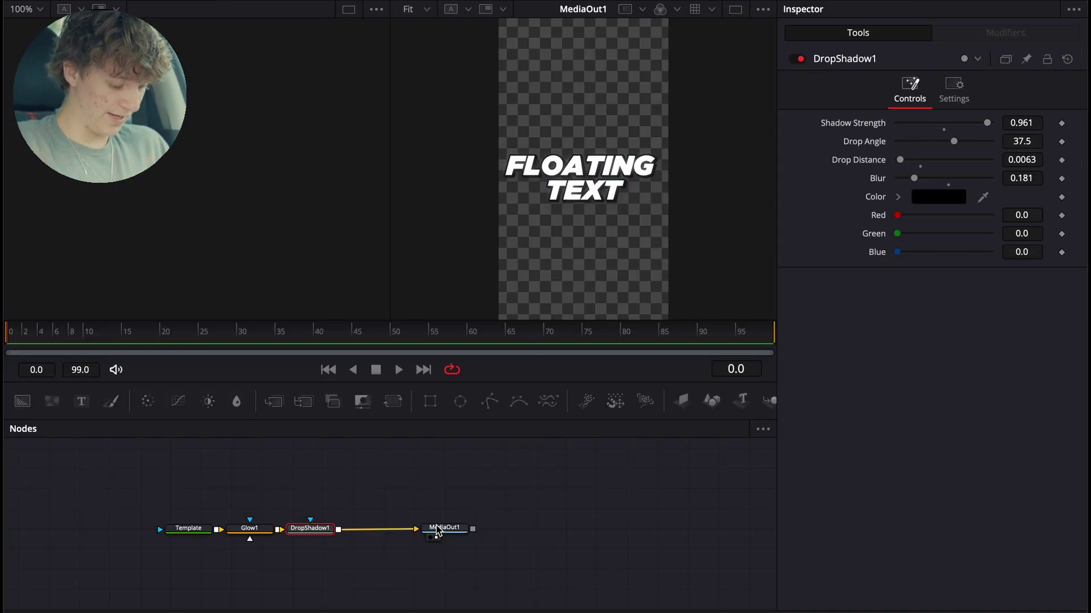
left_click(370, 532)
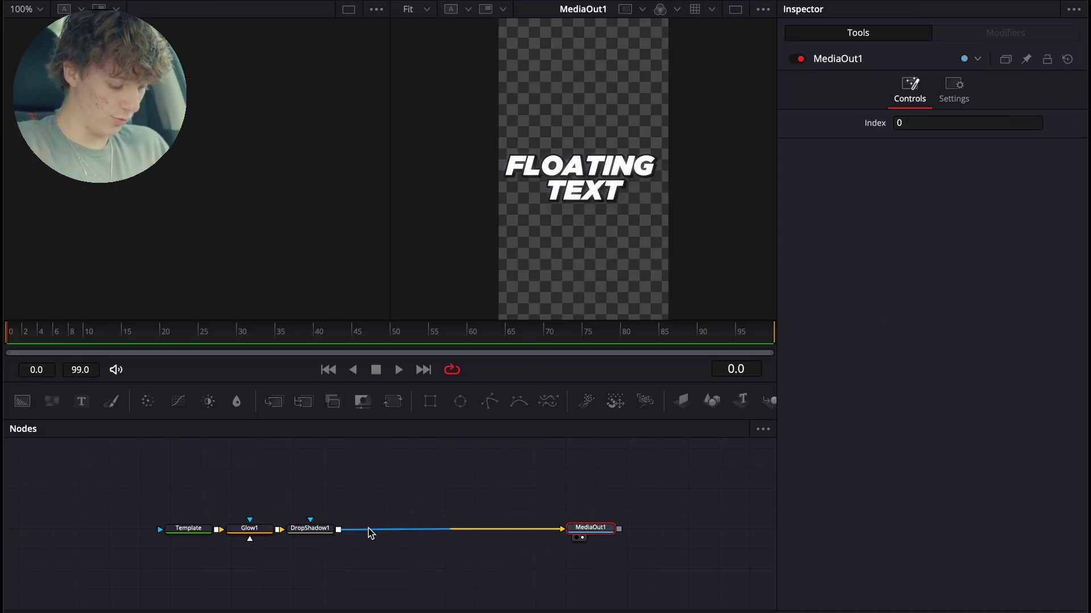
left_click(317, 531)
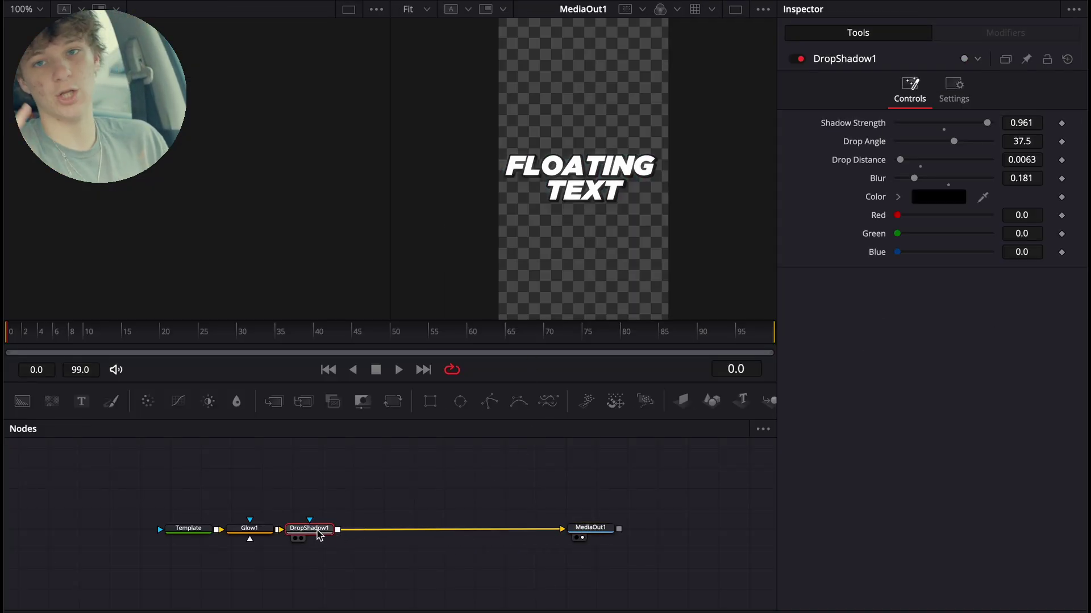
Add a Transform node after DropShadow1 and drag its Center Y to -0.097.
key("shift+space")
type("tran")
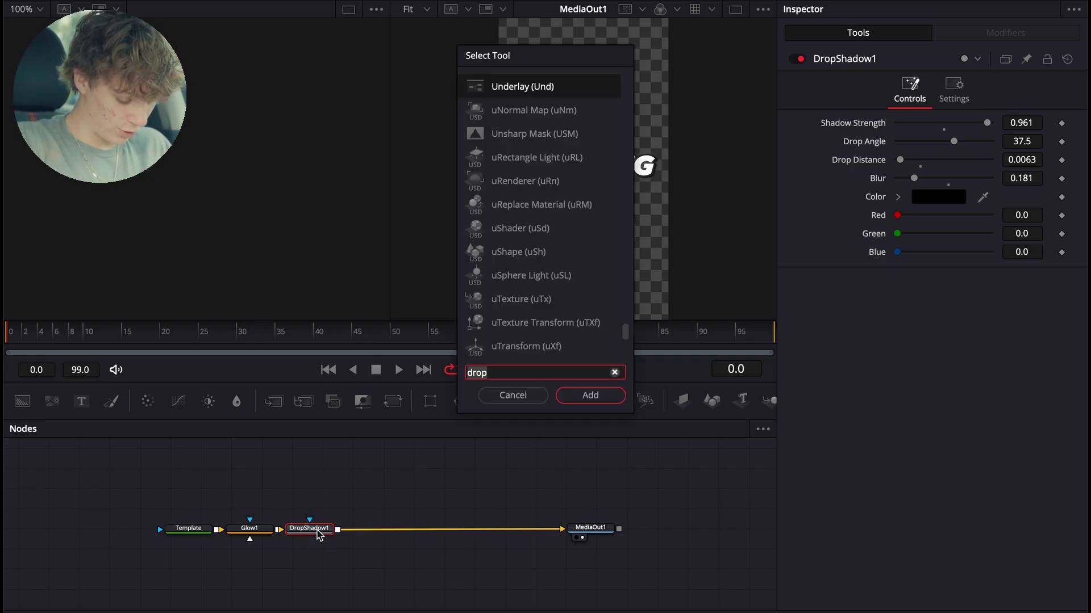
type("s")
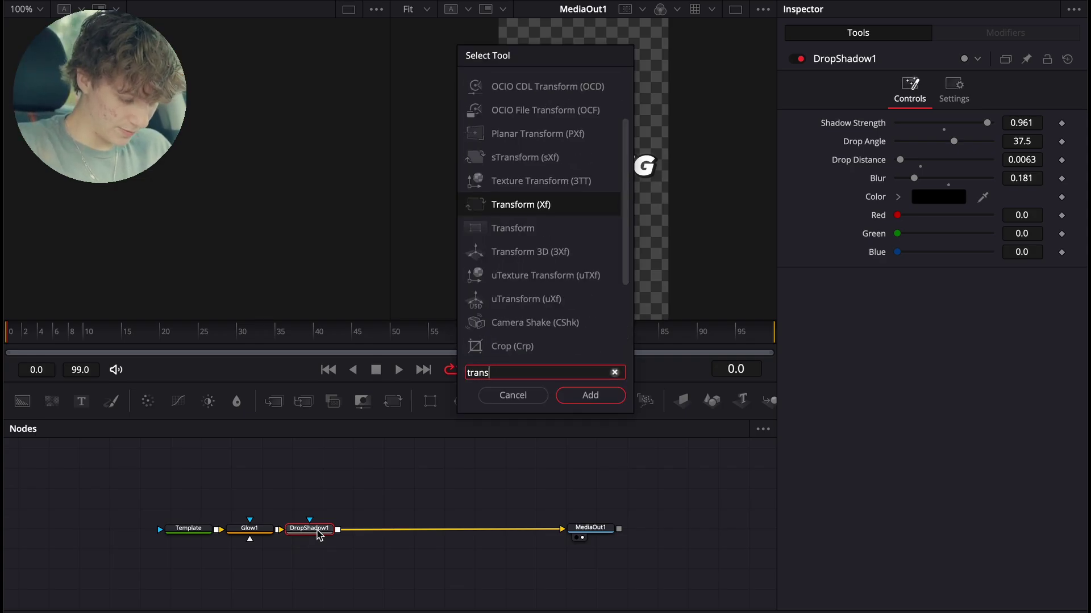
key("Return")
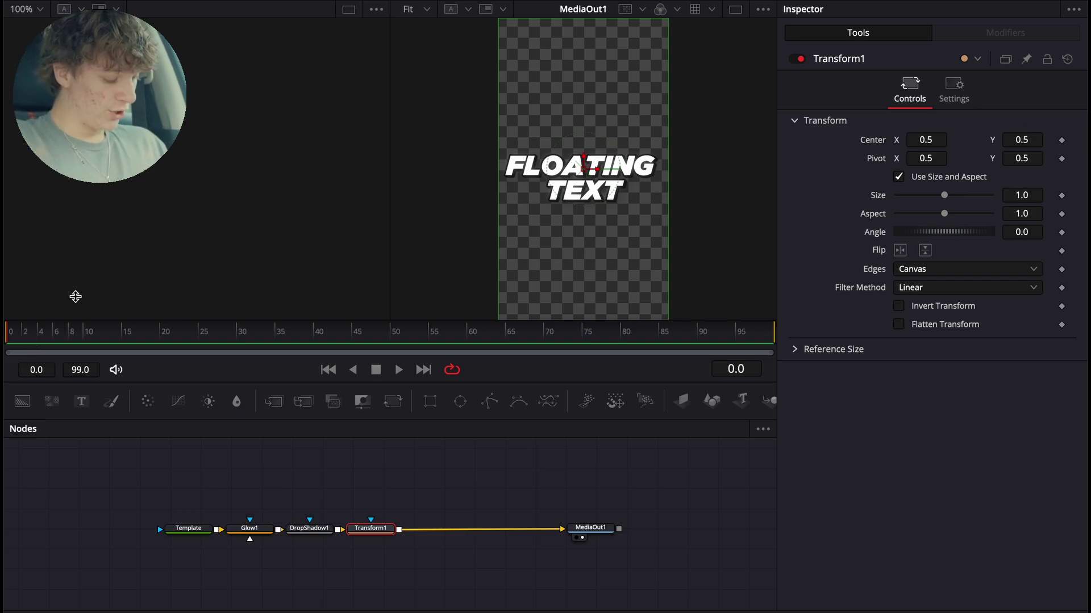
left_click_drag(1032, 140, 895, 140)
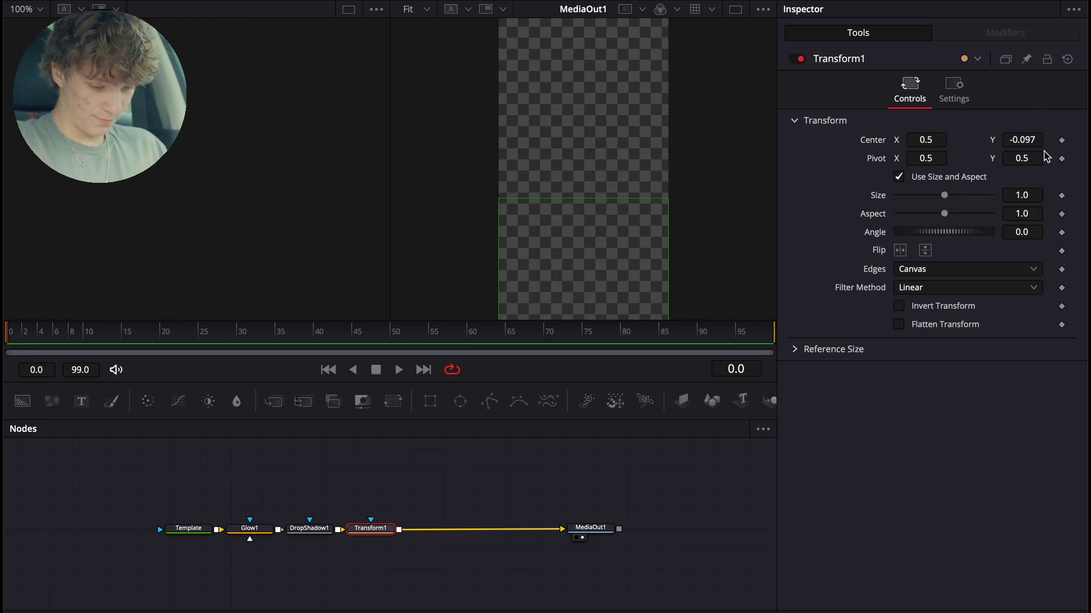
Keyframe Transform1's Center from Y -0.097 at frame 0 to 0.5 at frame 35, then preview.
left_click(1061, 140)
left_click(280, 335)
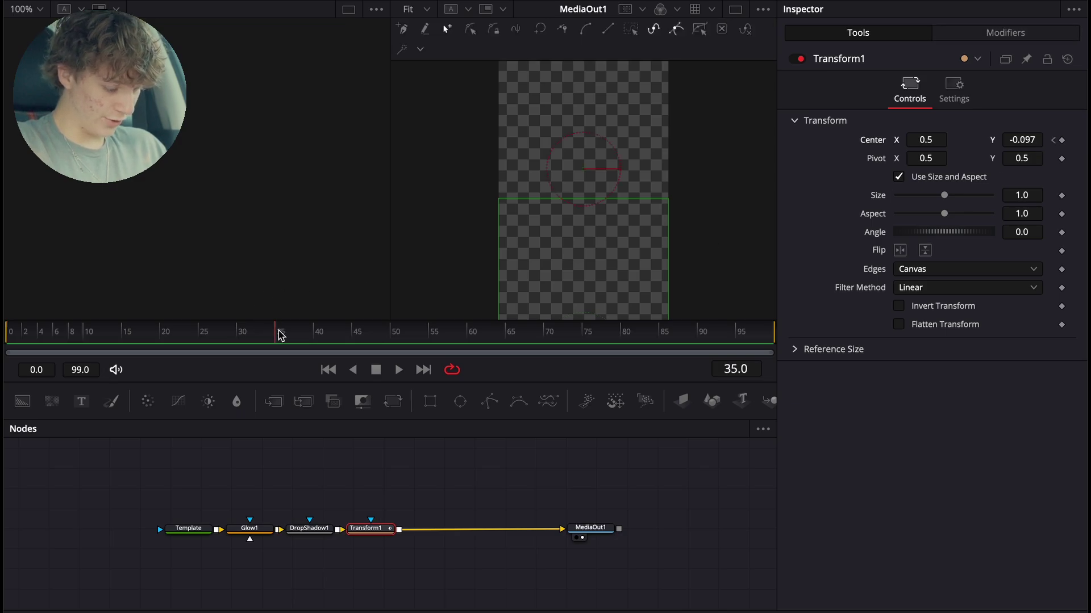
double_click(1021, 139)
type("0.5")
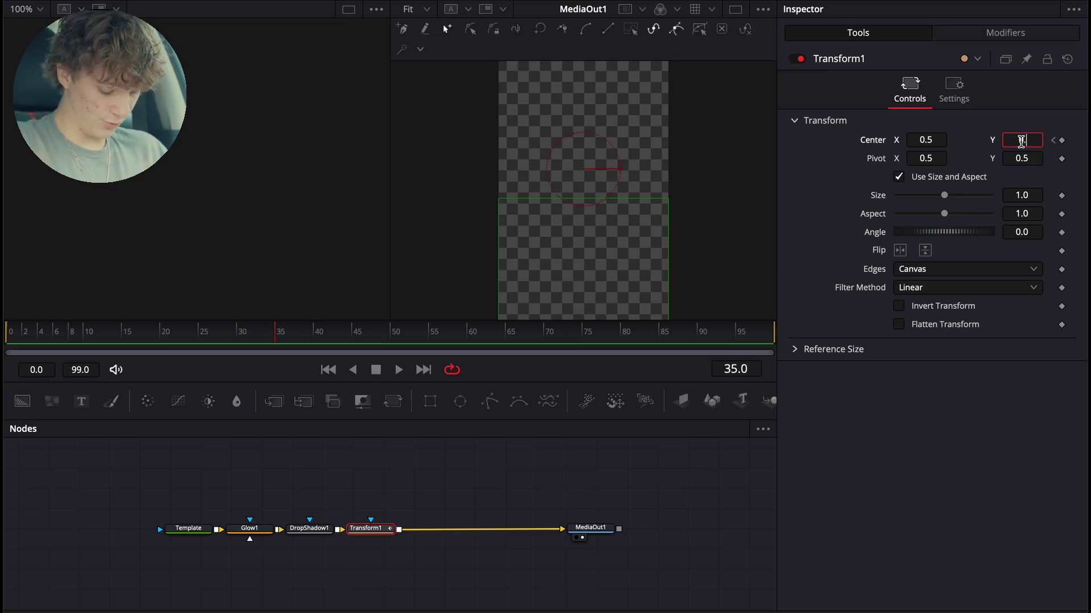
key("Return")
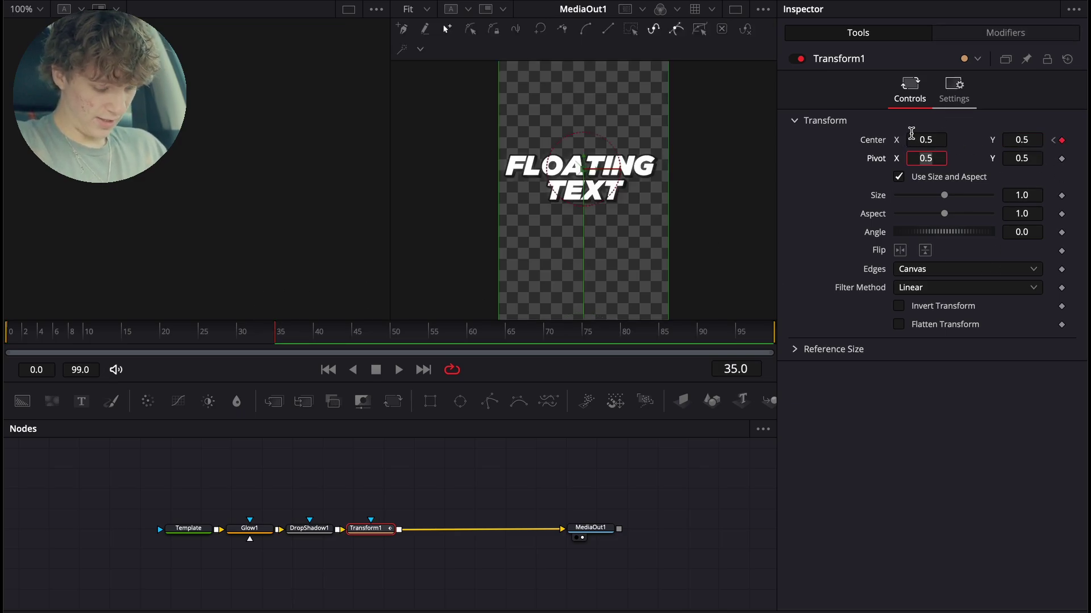
left_click_drag(250, 331, 5, 347)
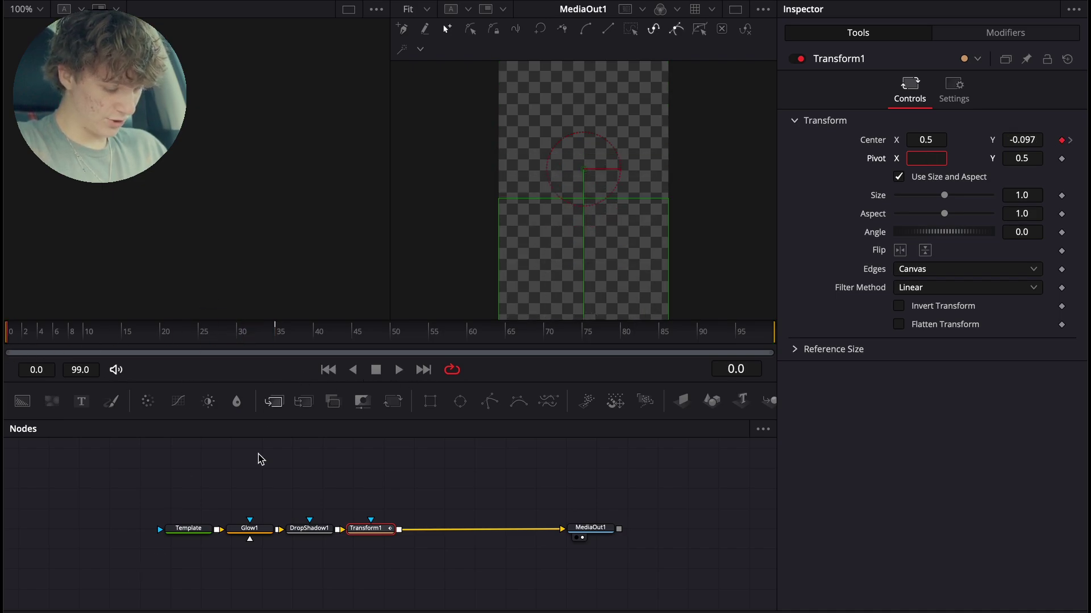
key("space")
key("space")
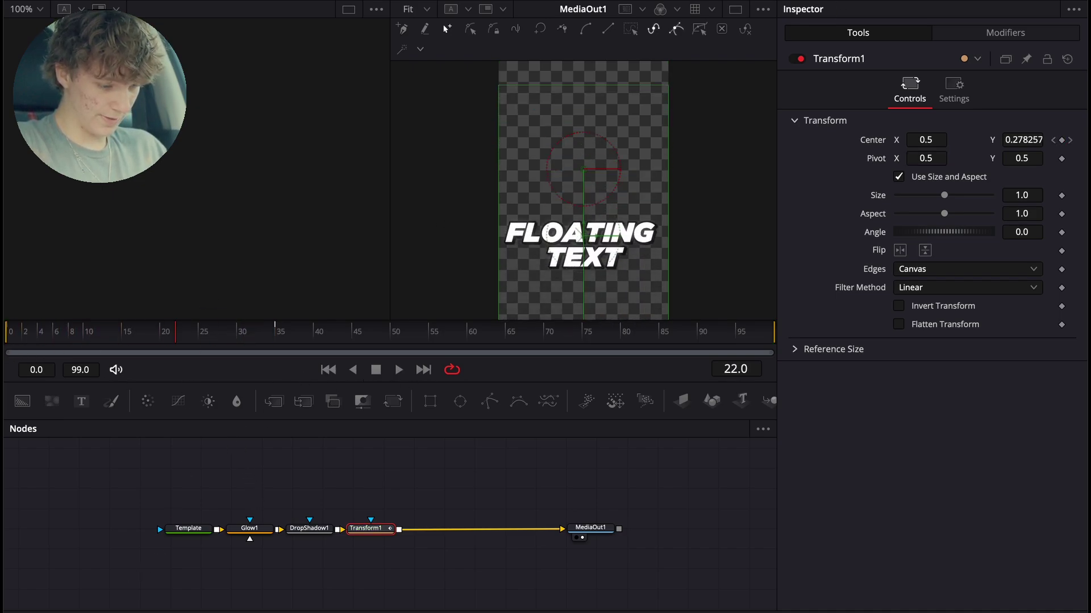
key("F8")
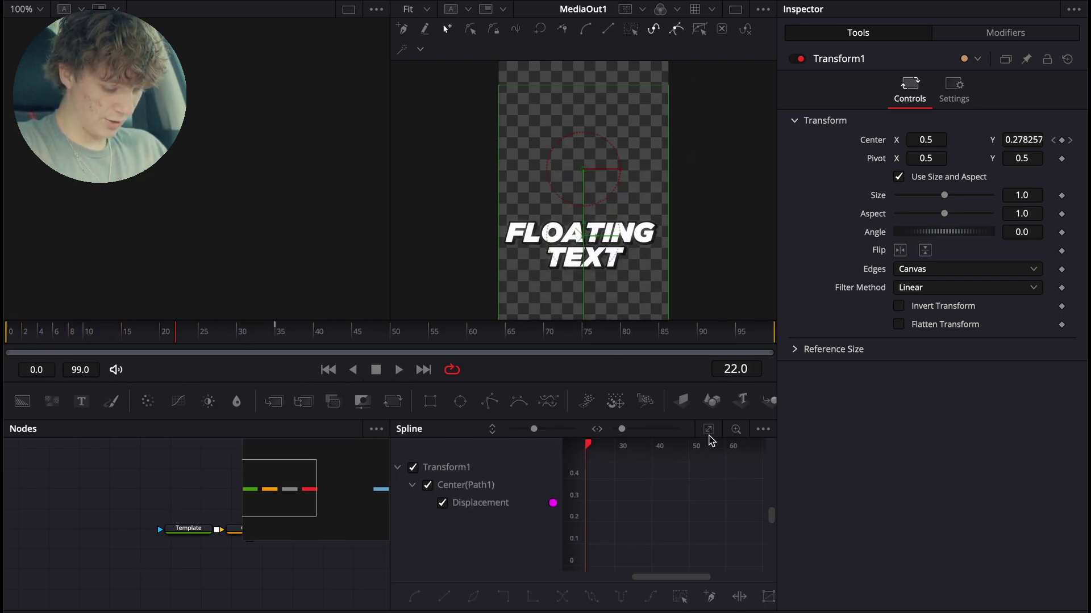
Apply an Out Cubic ease to both Center keyframes in the Spline editor and preview the slide.
left_click(709, 431)
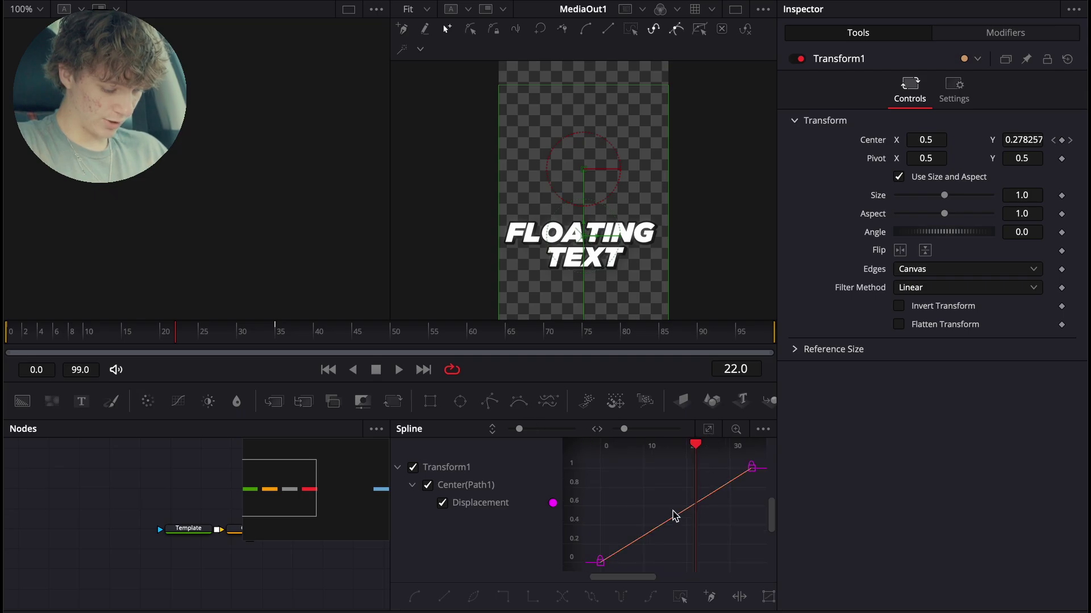
key("ctrl+a")
right_click(637, 505)
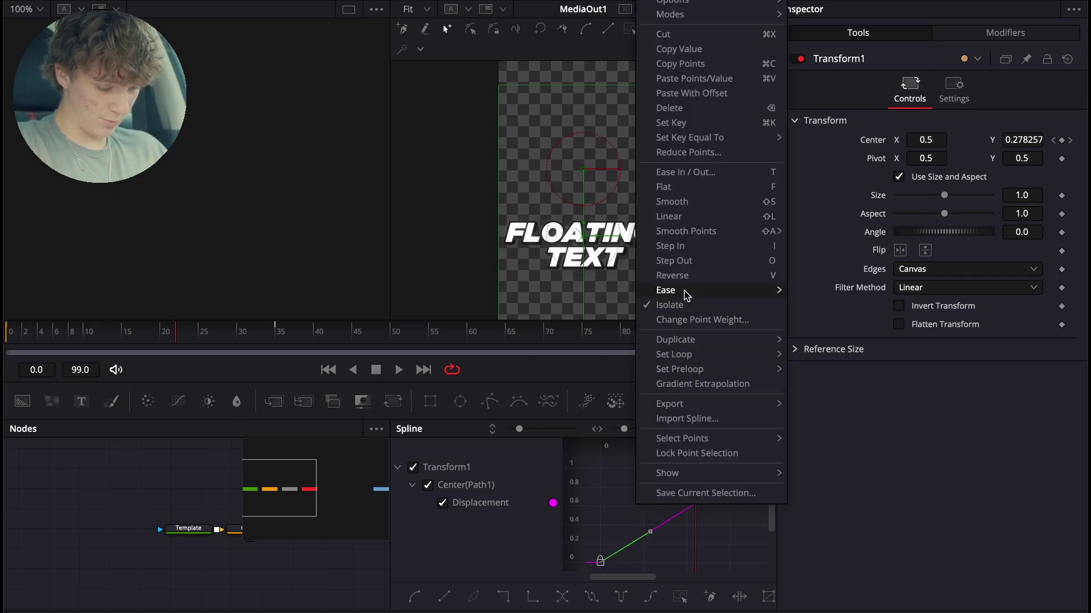
mouse_move(724, 291)
left_click(842, 339)
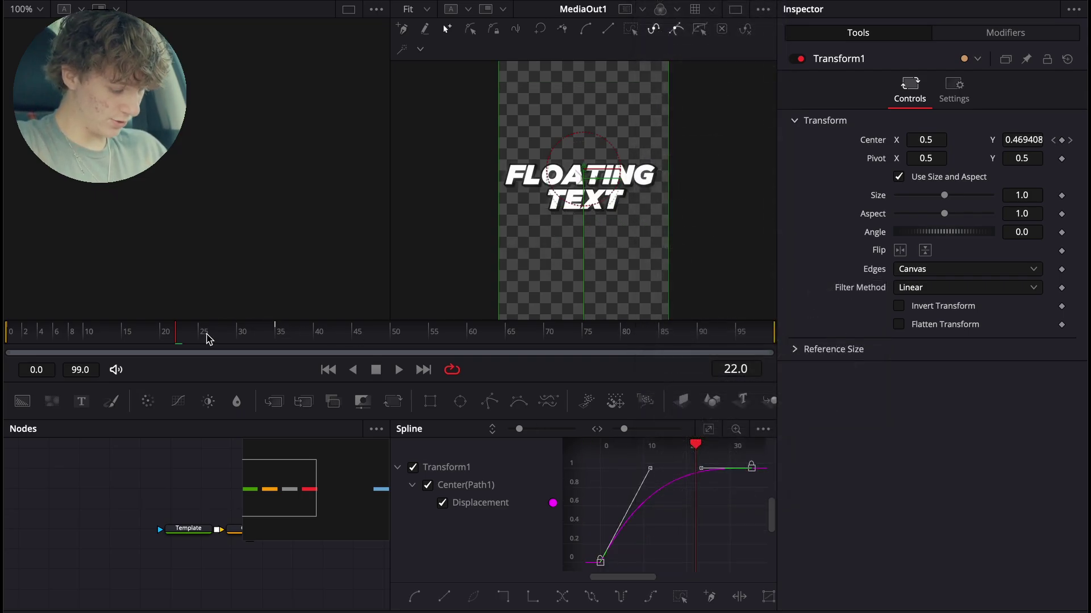
key("space")
key("space")
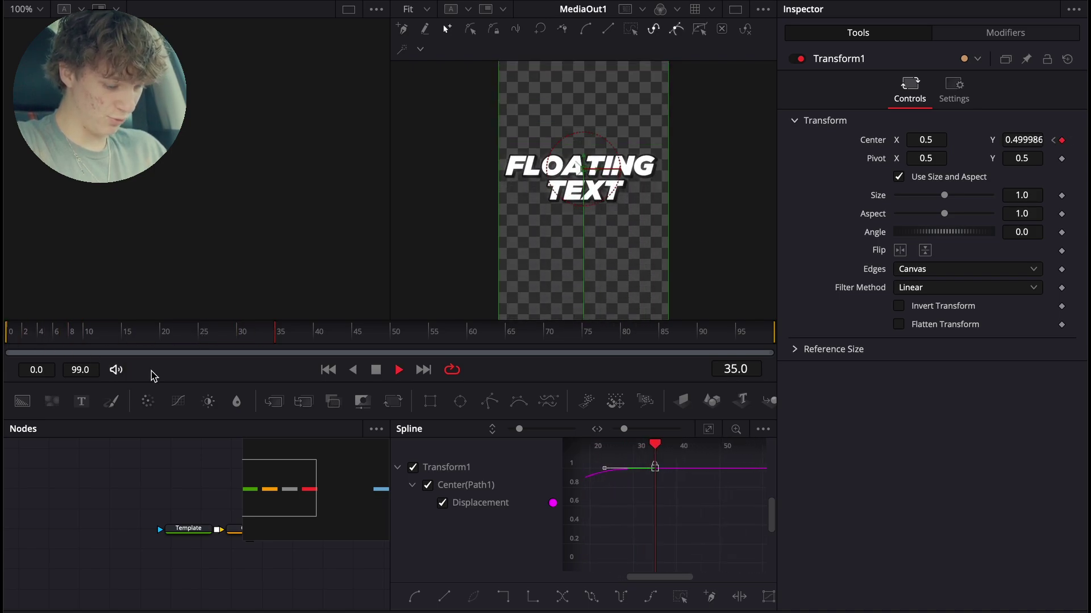
key("space")
key("space")
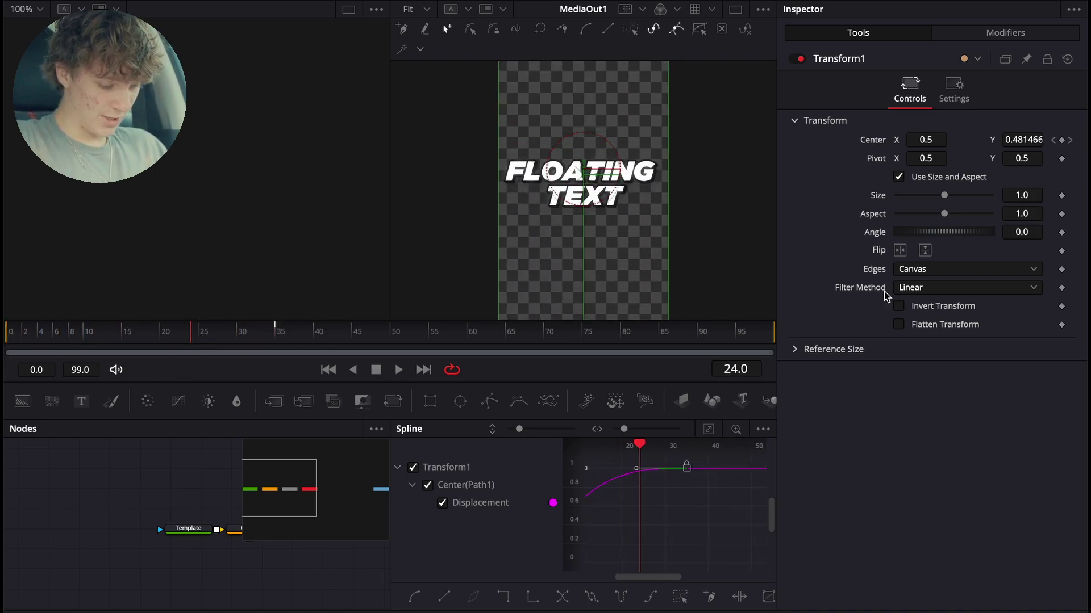
Enable motion blur on Transform1 at quality 10 and preview the entrance from frame 0.
left_click(954, 91)
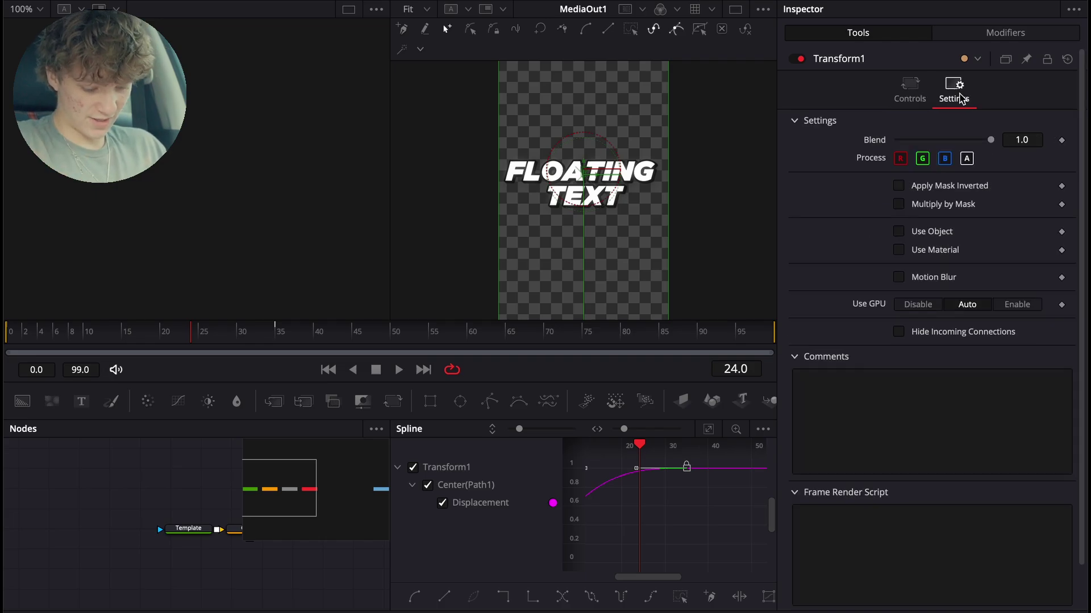
left_click(898, 277)
left_click_drag(915, 296, 991, 296)
left_click(5, 334)
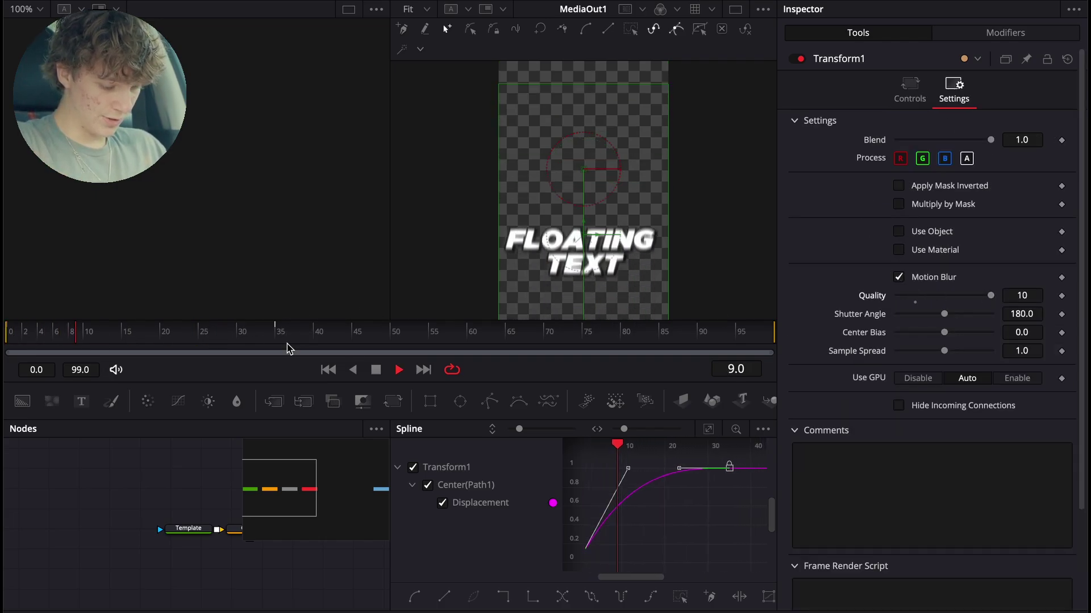
key("space")
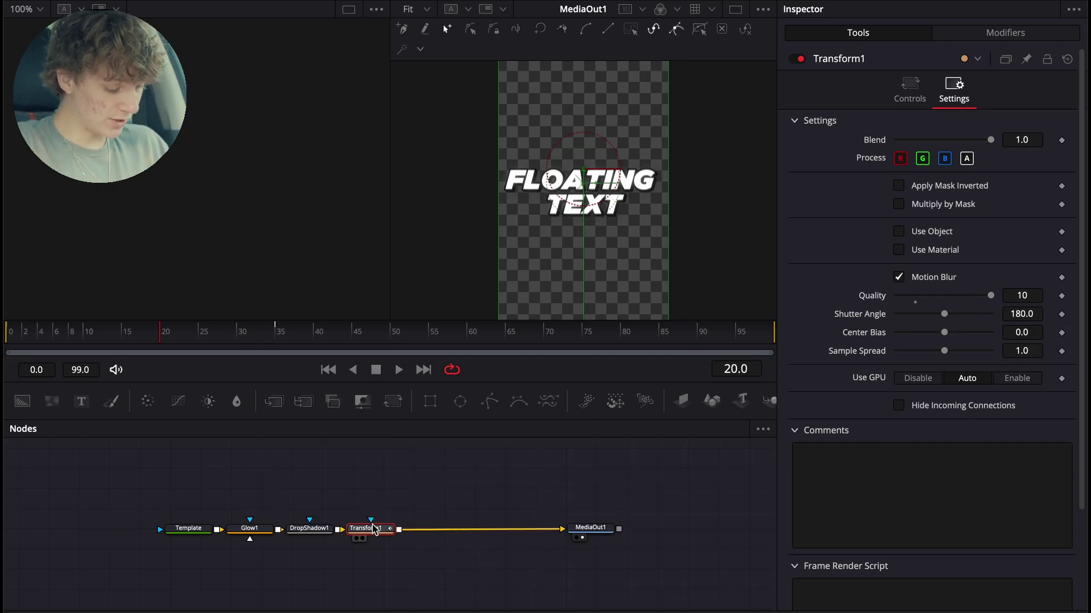
mouse_move(378, 532)
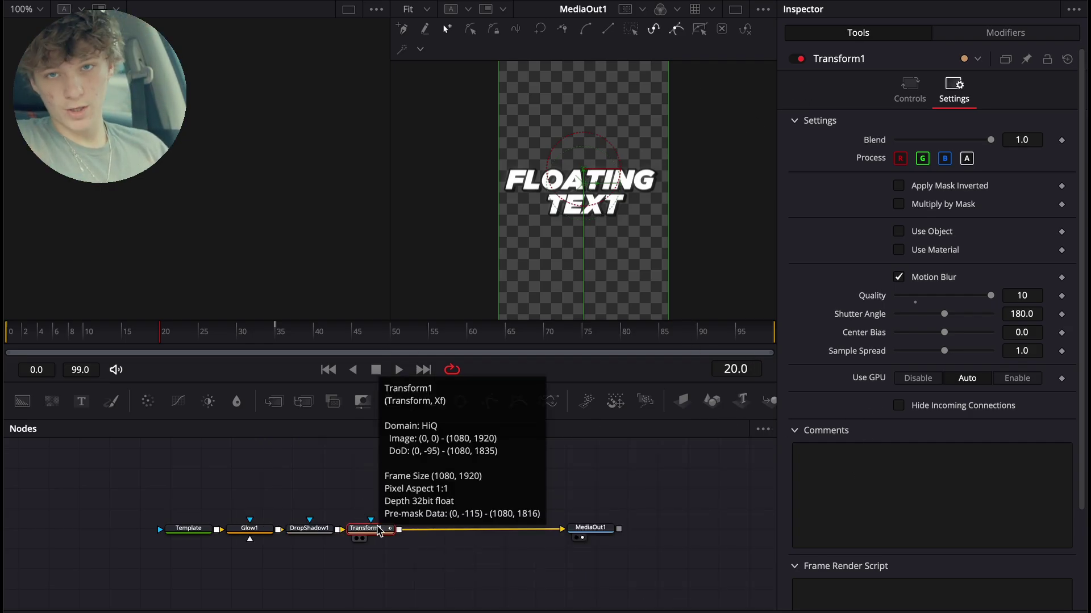
Insert a Camera Shake node after Transform1 and preview the jittering title.
key("shift+space")
type("trans")
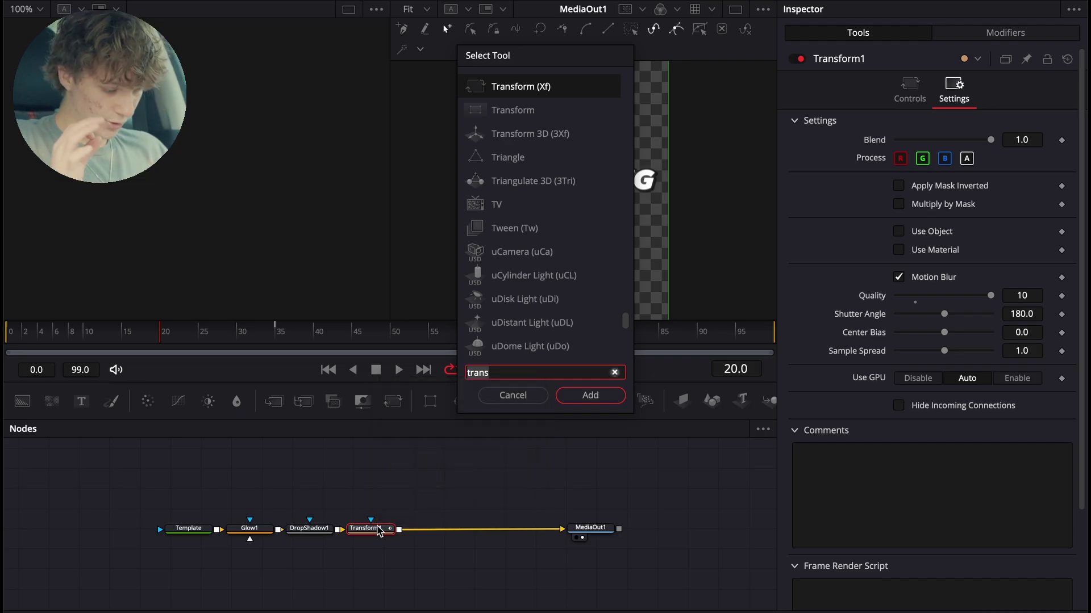
key("BackSpace")
key("BackSpace")
key("BackSpace")
key("BackSpace")
key("BackSpace")
type("shake")
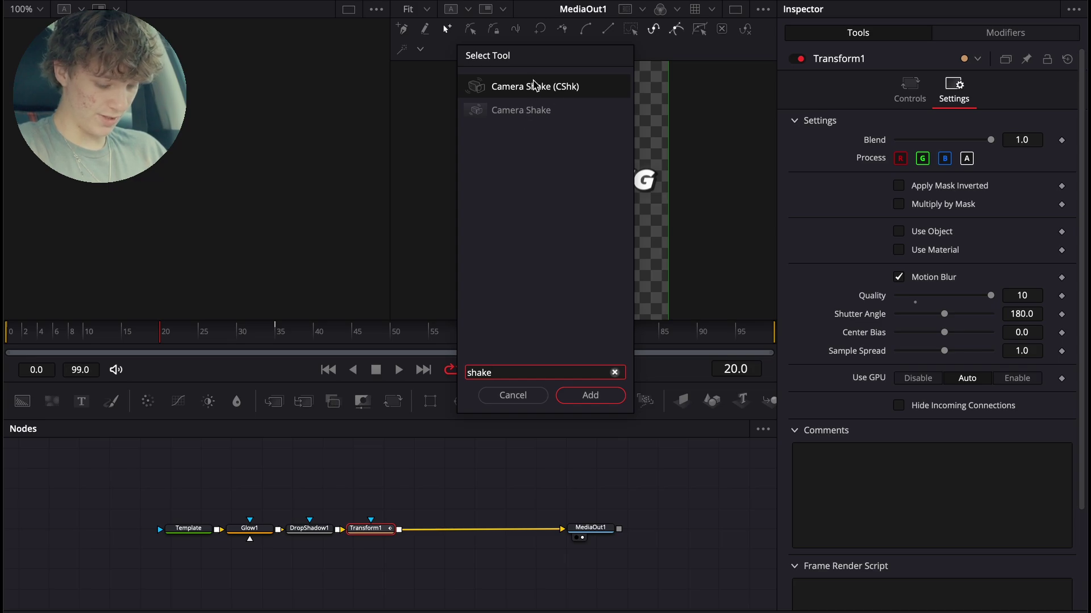
double_click(536, 111)
key("space")
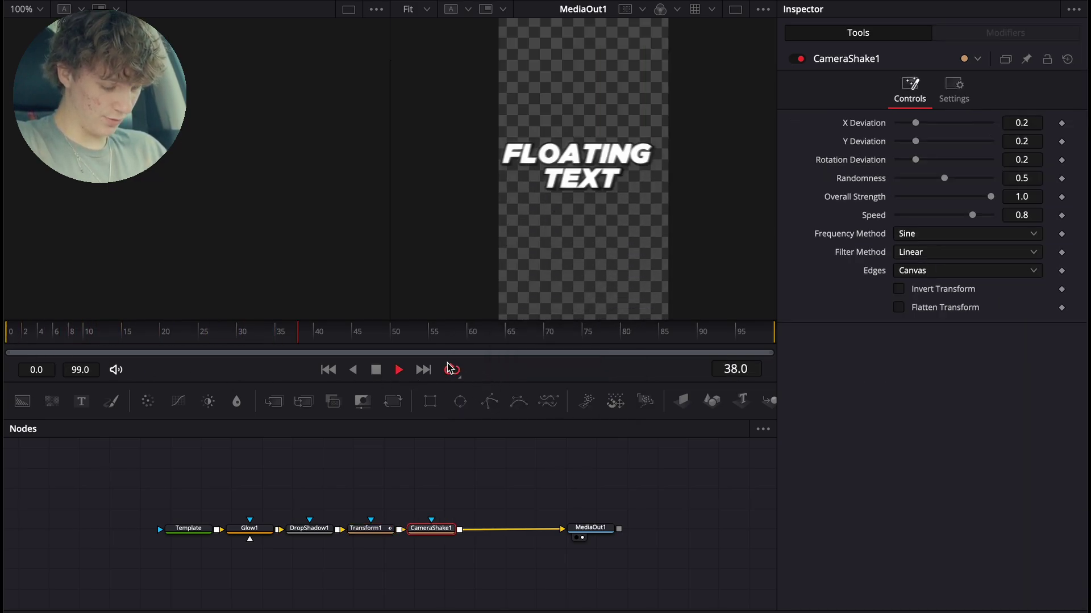
key("space")
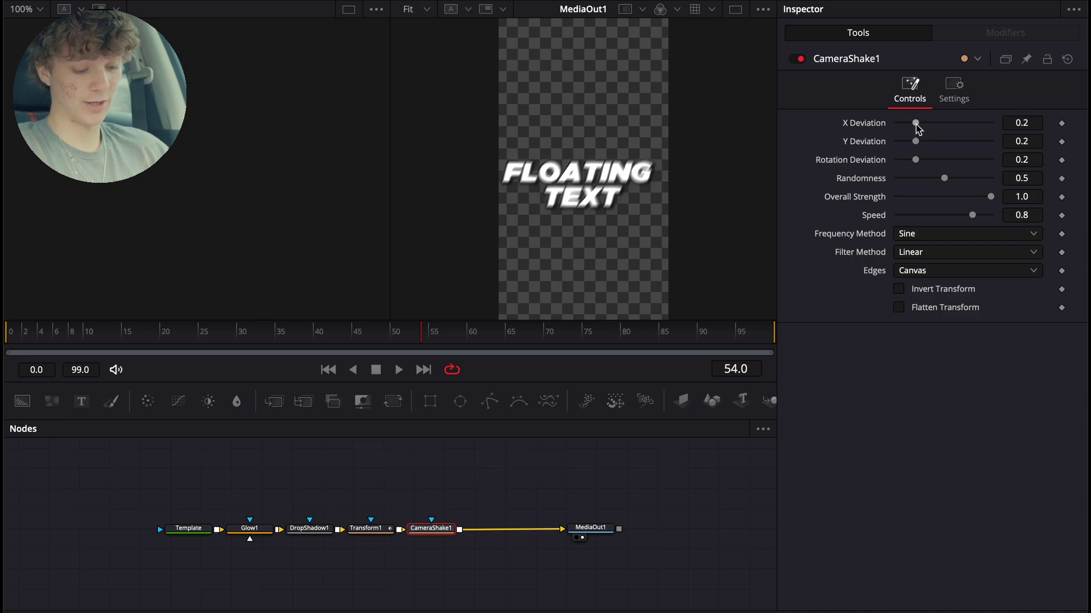
Reduce the CameraShake1 X deviation to 0.024 and preview the calmer shake.
left_click_drag(915, 123, 898, 140)
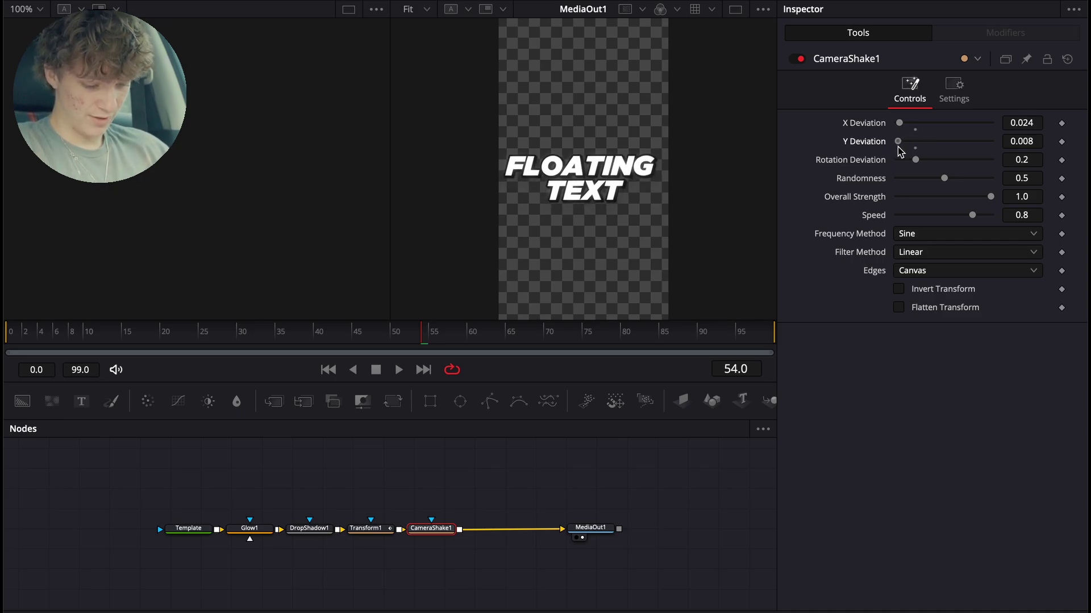
key("space")
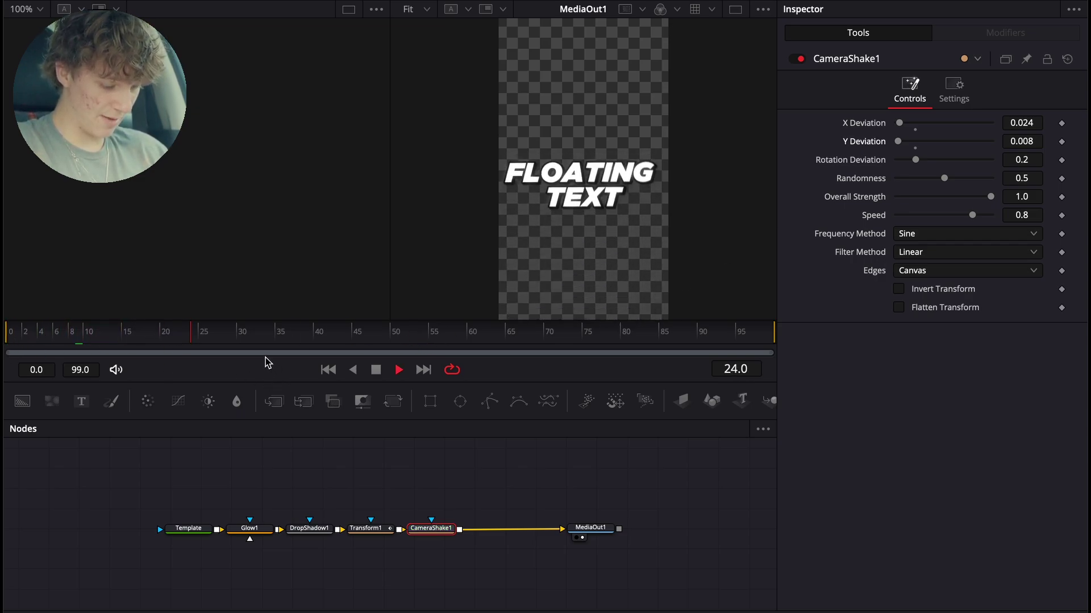
key("space")
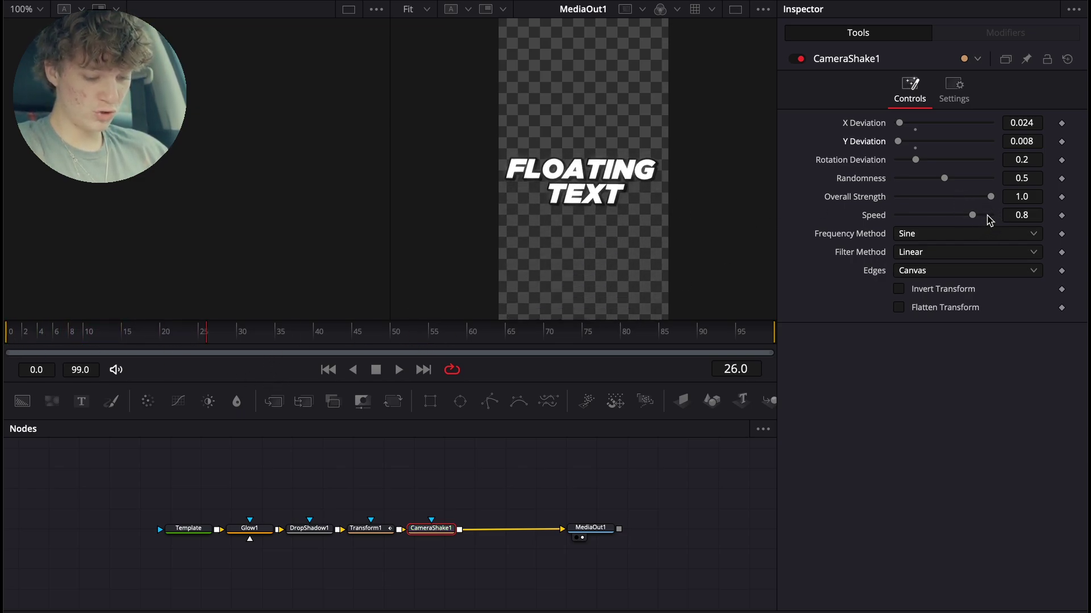
Lower the shake's overall strength to 0.173 and speed to 0.504, replaying from the first frame.
left_click_drag(991, 197, 909, 202)
left_click_drag(973, 216, 930, 217)
key("Home")
key("space")
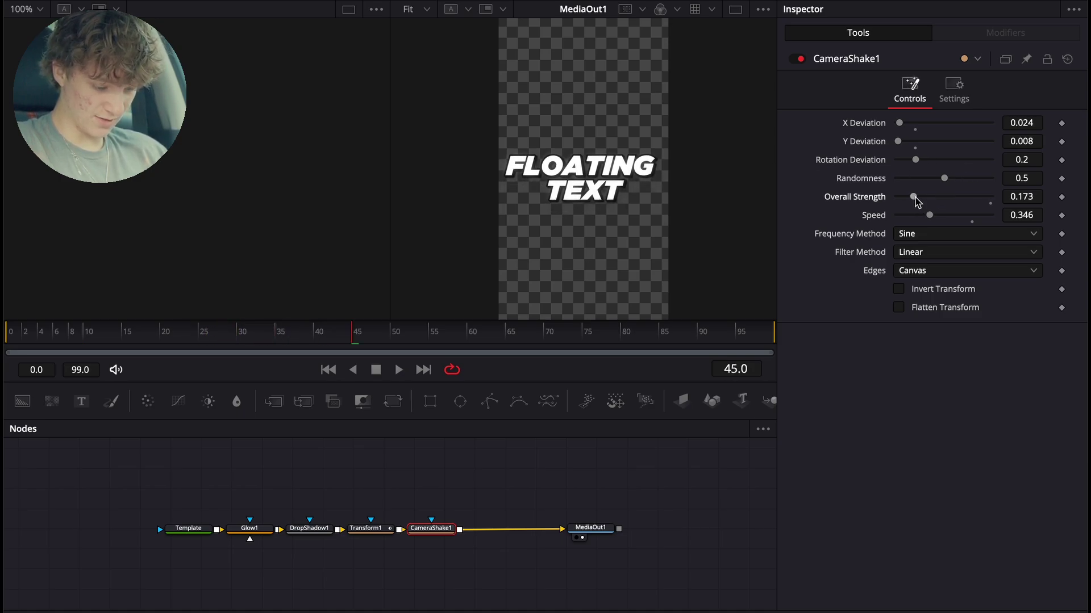
left_click_drag(927, 214, 942, 214)
key("Home")
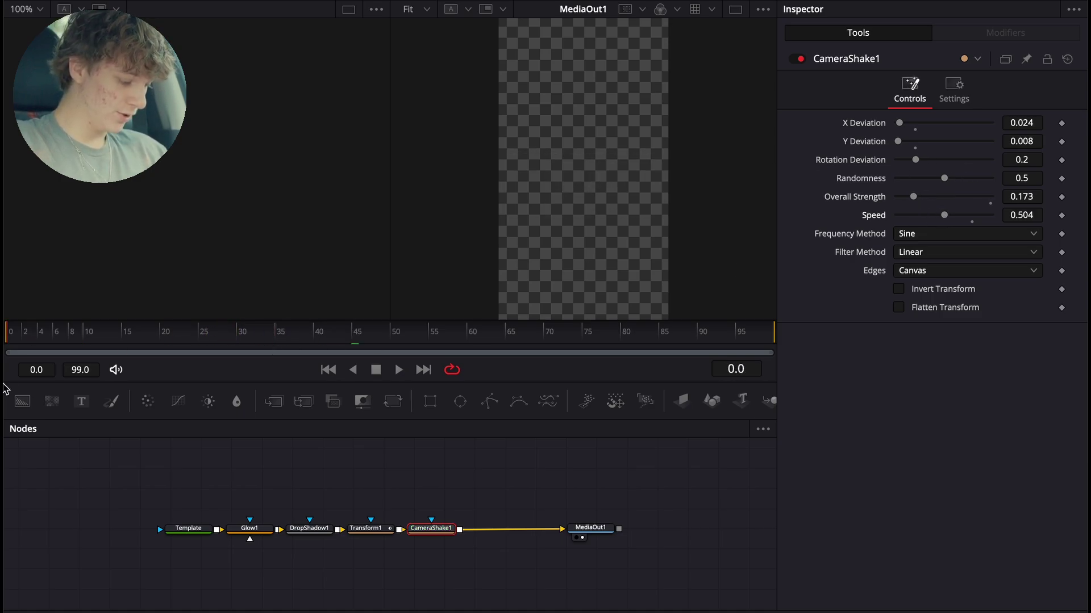
key("space")
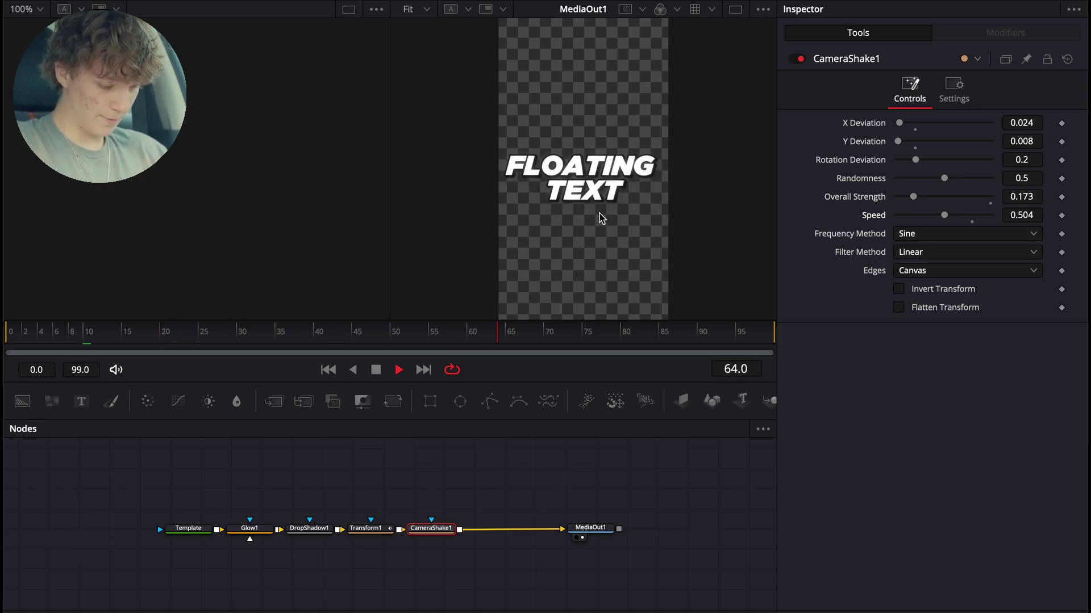
key("space")
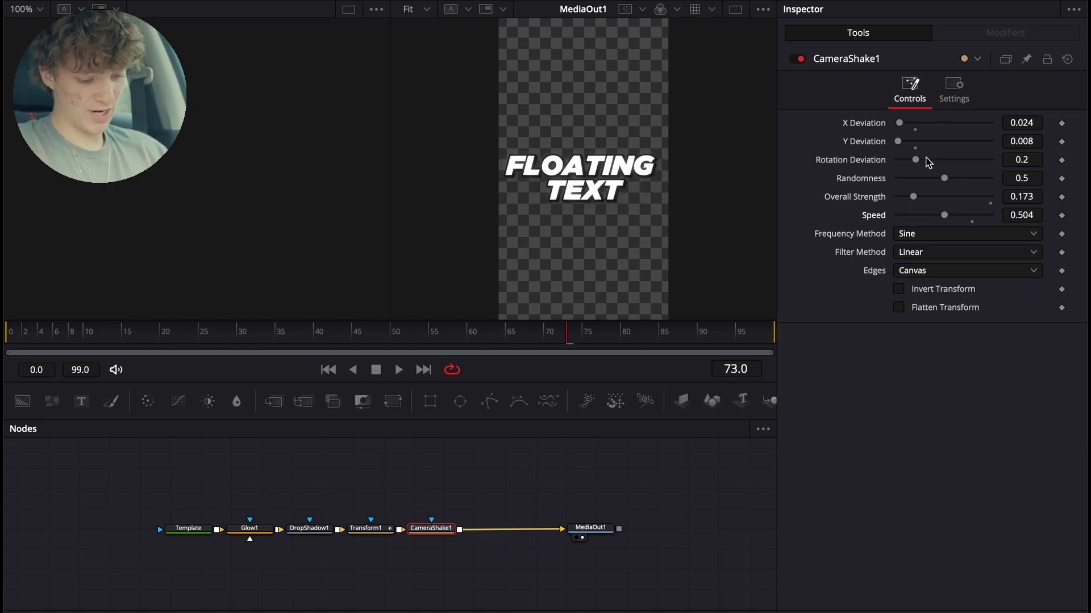